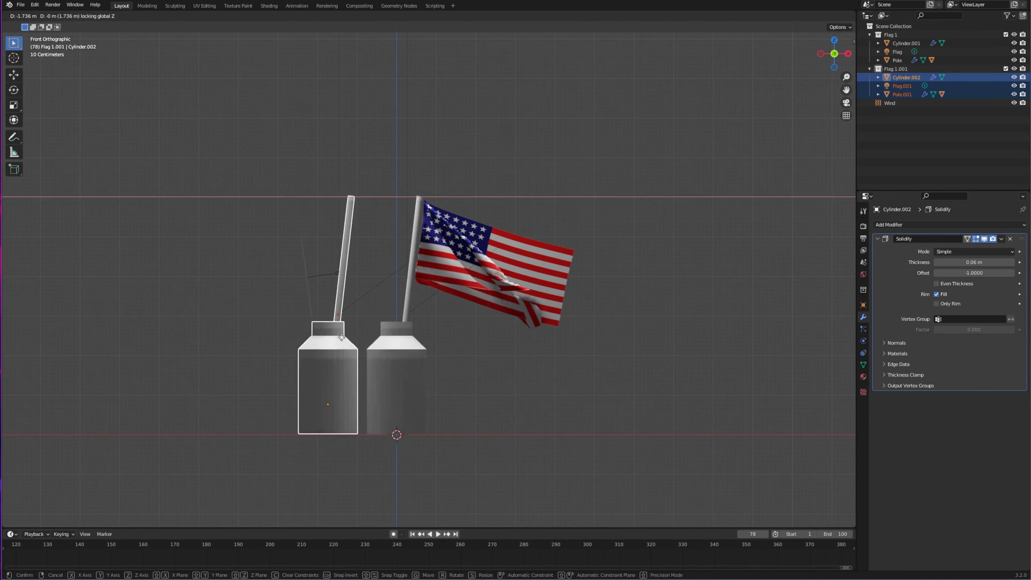
- Place the duplicated flag and jar behind and beside the original and play the flag simulation
{"action": "left_click", "coordinate": [340, 340]}
{"action": "key", "text": "KP_7"}
{"action": "key", "text": "g"}
{"action": "left_click", "coordinate": [473, 355]}
{"action": "key", "text": "space"}
{"action": "middle_click_drag", "start_coordinate": [423, 325], "coordinate": [427, 356]}
{"action": "key", "text": "space"}
{"action": "key", "text": "space"}
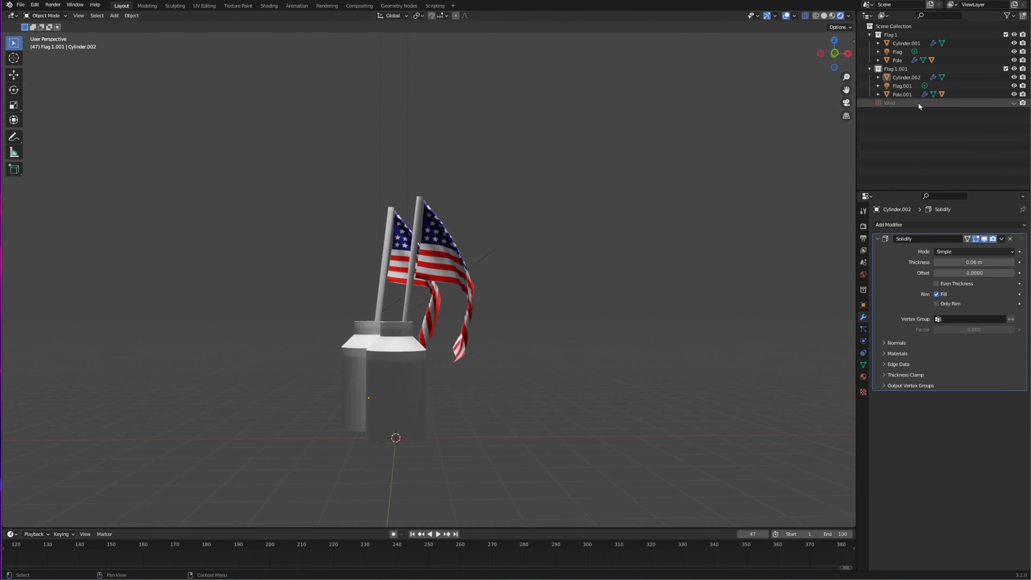
- Unhide the wind force field, turn the second flagpole to lean the opposite way, and preview the simulation
{"action": "left_click", "coordinate": [890, 103]}
{"action": "left_click", "coordinate": [864, 317]}
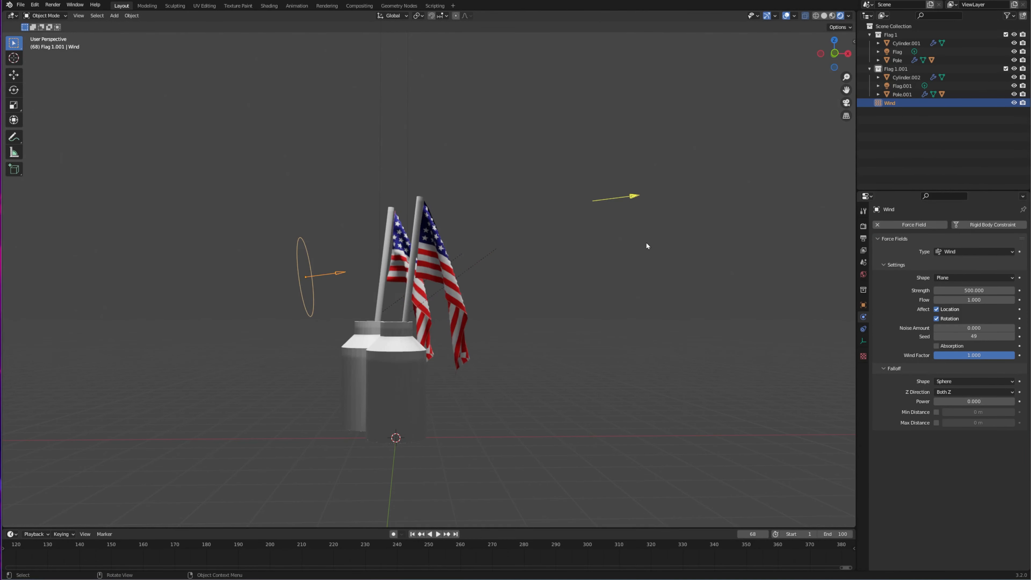
{"action": "left_click", "coordinate": [387, 290]}
{"action": "middle_click_drag", "start_coordinate": [387, 290], "coordinate": [385, 345]}
{"action": "left_click", "coordinate": [390, 286]}
{"action": "middle_click_drag", "start_coordinate": [390, 285], "coordinate": [472, 379]}
{"action": "key", "text": "space"}
{"action": "key", "text": "space"}
- Shift the second flagpole in the horizontal plane so it rests in its jar, and replay the simulation
{"action": "key", "text": "g"}
{"action": "key", "text": "shift+z"}
{"action": "left_click", "coordinate": [368, 315]}
{"action": "middle_click_drag", "start_coordinate": [368, 315], "coordinate": [410, 321]}
{"action": "key", "text": "g"}
{"action": "key", "text": "shift+z"}
{"action": "left_click", "coordinate": [440, 359]}
{"action": "key", "text": "space"}
{"action": "key", "text": "space"}
- Add collision physics to both jars and play the simulation to test the flags against them
{"action": "middle_click_drag", "start_coordinate": [524, 361], "coordinate": [399, 311]}
{"action": "left_click", "coordinate": [361, 333]}
{"action": "scroll", "coordinate": [362, 333], "scroll_direction": "up", "scroll_amount": 3}
{"action": "left_click", "coordinate": [909, 234]}
{"action": "key", "text": "space"}
{"action": "key", "text": "space"}
{"action": "left_click", "coordinate": [385, 366]}
{"action": "left_click", "coordinate": [909, 234]}
{"action": "key", "text": "space"}
{"action": "key", "text": "space"}
- Add a camera and align it to the current view of the flags and jars
{"action": "scroll", "coordinate": [400, 311], "scroll_direction": "down", "scroll_amount": 2}
{"action": "key", "text": "shift+a"}
{"action": "left_click", "coordinate": [513, 259]}
{"action": "scroll", "coordinate": [430, 307], "scroll_direction": "up", "scroll_amount": 1}
{"action": "middle_click_drag", "start_coordinate": [378, 349], "coordinate": [387, 341]}
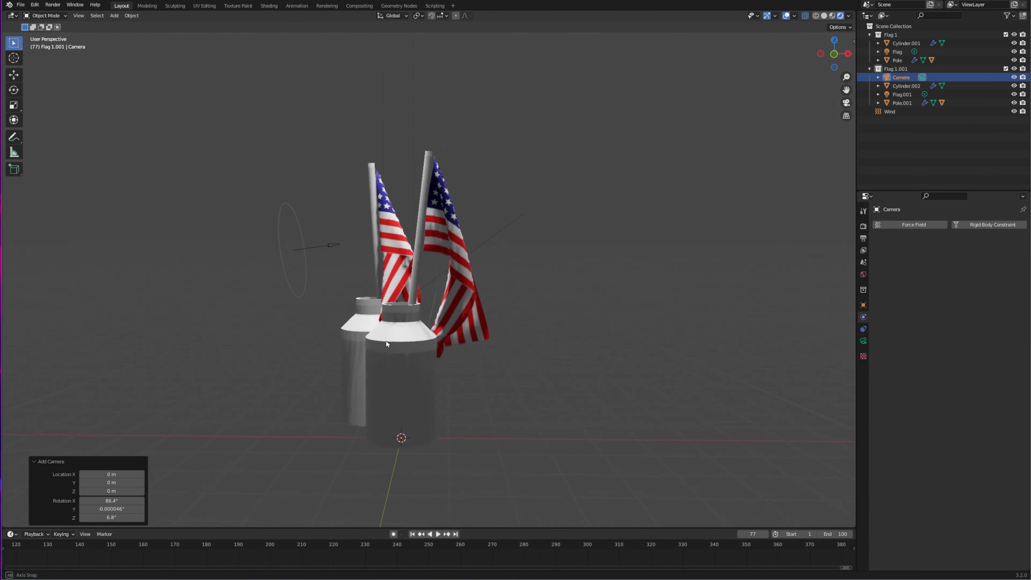
{"action": "key", "text": "ctrl+alt+KP_0"}
- Set the render engine to Cycles and change its compute device
{"action": "left_click", "coordinate": [863, 226]}
{"action": "left_click", "coordinate": [966, 225]}
{"action": "left_click", "coordinate": [952, 253]}
{"action": "left_click", "coordinate": [954, 246]}
{"action": "left_click", "coordinate": [952, 265]}
- Set the output resolution's X value to 1080 px for a square frame
{"action": "left_click", "coordinate": [863, 238]}
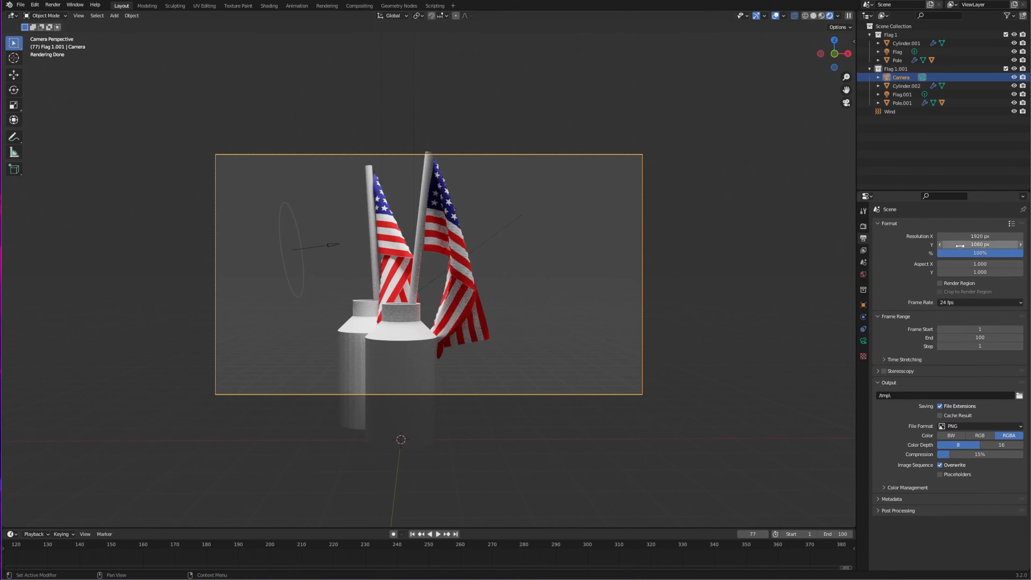
{"action": "left_click", "coordinate": [964, 236]}
{"action": "type", "text": "1080"}
{"action": "key", "text": "Return"}
- Move the camera to centre the jars and flags, and pull it back about 3.29 m along its local Z axis
{"action": "key", "text": "g"}
{"action": "left_click", "coordinate": [465, 273]}
{"action": "key", "text": "z"}
{"action": "left_click", "coordinate": [512, 267]}
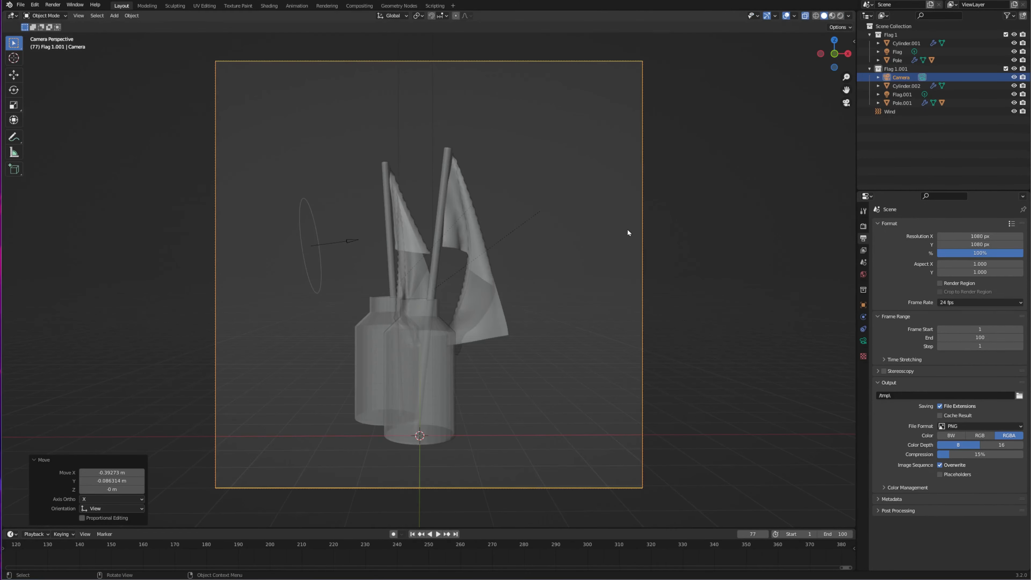
{"action": "left_click", "coordinate": [838, 15]}
{"action": "key", "text": "g"}
{"action": "key", "text": "z"}
{"action": "key", "text": "z"}
{"action": "left_click", "coordinate": [418, 363]}
{"action": "key", "text": "g"}
{"action": "key", "text": "z"}
{"action": "key", "text": "z"}
{"action": "left_click", "coordinate": [521, 341]}
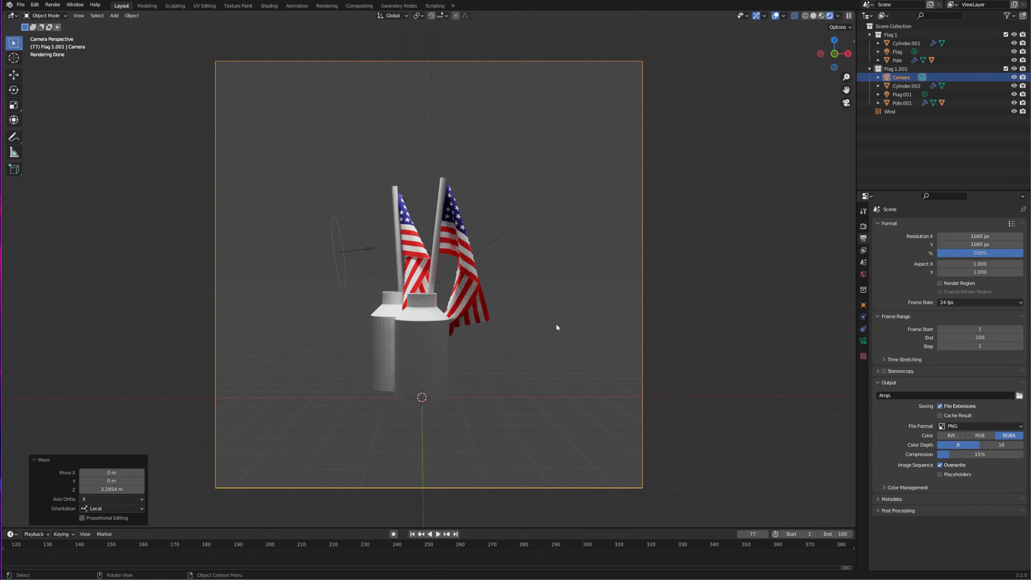
- Add a mesh cylinder at the origin, hide all other objects, and open it for mesh editing in solid shading
{"action": "key", "text": "shift+a"}
{"action": "left_click", "coordinate": [596, 258]}
{"action": "key", "text": "shift+h"}
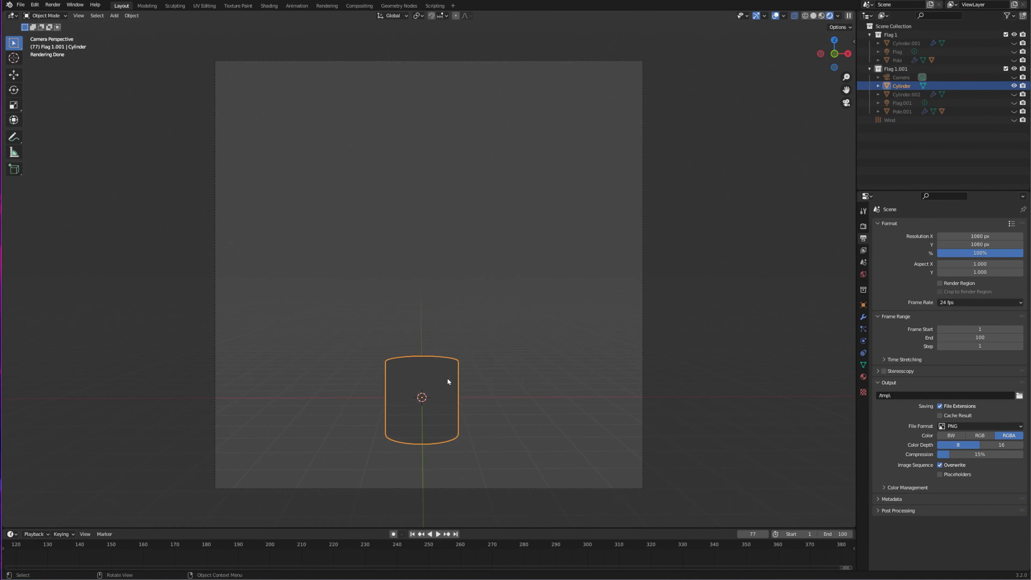
{"action": "left_click", "coordinate": [815, 18]}
{"action": "scroll", "coordinate": [441, 382], "scroll_direction": "up", "scroll_amount": 2}
{"action": "key", "text": "Tab"}
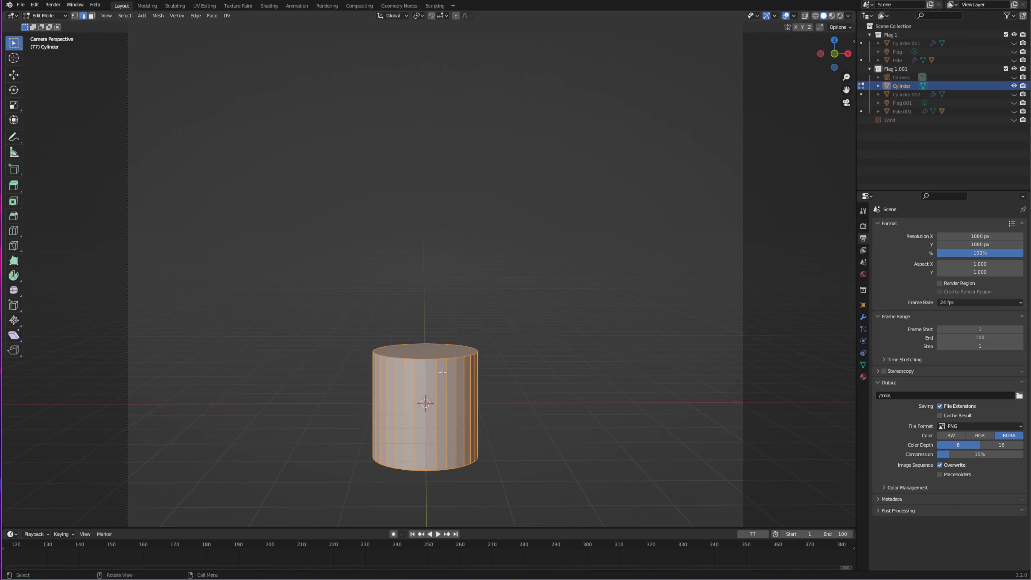
- Extrude the cylinder's top face up about 2.97 m and flare its upper end into a wider rim
{"action": "key", "text": "KP_1"}
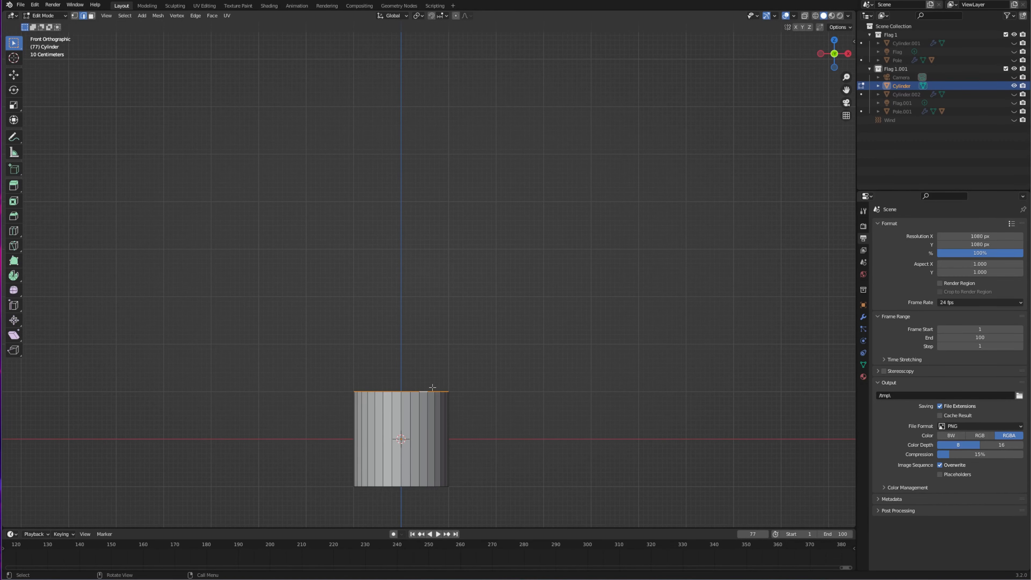
{"action": "key", "text": "e"}
{"action": "left_click", "coordinate": [428, 242]}
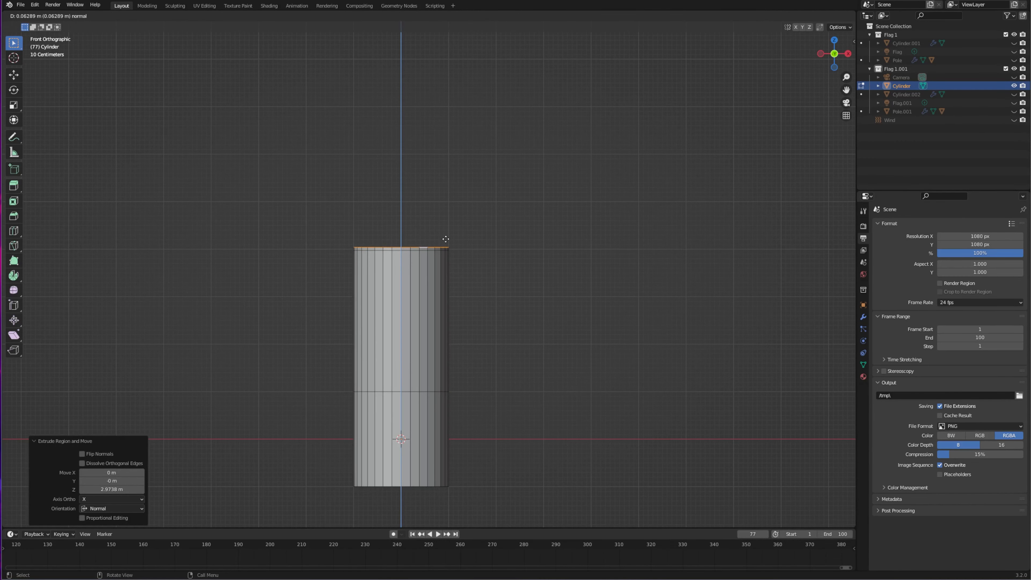
{"action": "left_click", "coordinate": [460, 249]}
- Extrude the rim up about 1.88 m, narrowing the top face into a cone and raising it about 0.52 m
{"action": "key", "text": "e"}
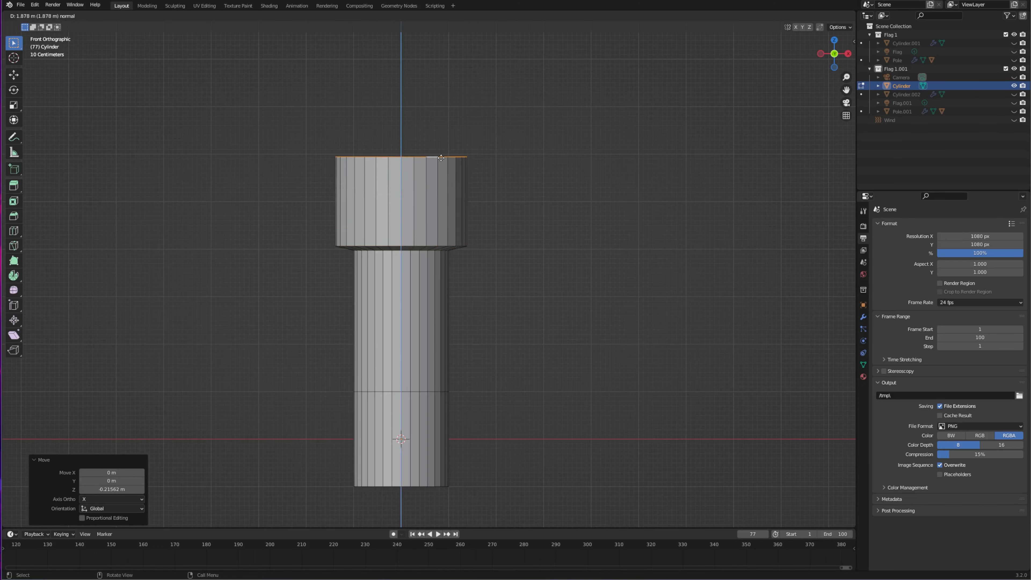
{"action": "left_click", "coordinate": [461, 160]}
{"action": "key", "text": "s"}
{"action": "left_click", "coordinate": [408, 151]}
{"action": "key", "text": "g"}
{"action": "key", "text": "z"}
{"action": "left_click", "coordinate": [432, 119]}
- Inset the small face at the tip of the cone to finish the rocket's nose
{"action": "scroll", "coordinate": [445, 112], "scroll_direction": "up", "scroll_amount": 6}
{"action": "middle_click_drag", "start_coordinate": [362, 202], "coordinate": [309, 170]}
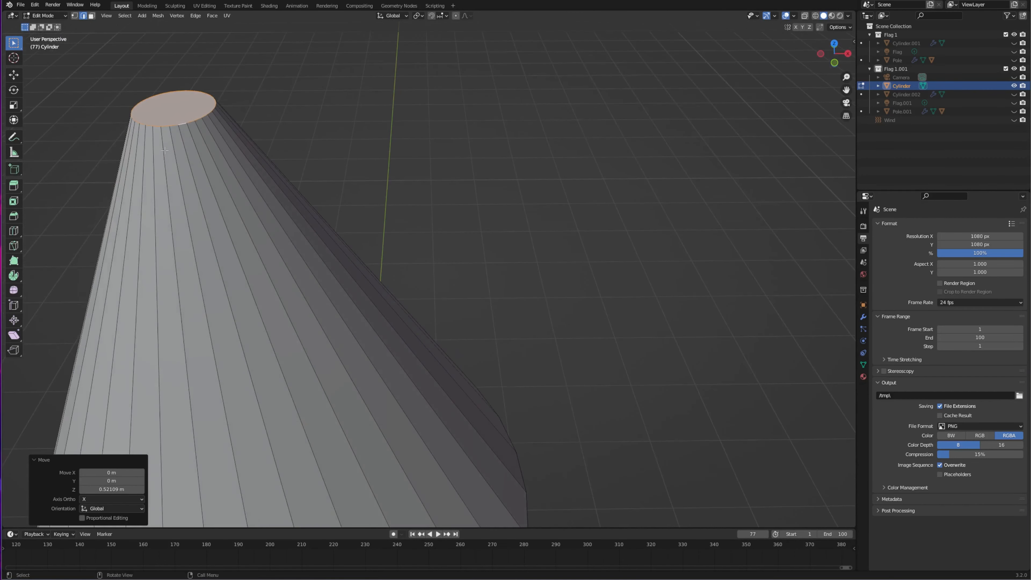
{"action": "key", "text": "i"}
{"action": "left_click", "coordinate": [175, 103]}
{"action": "left_click", "coordinate": [170, 84]}
{"action": "middle_click_drag", "start_coordinate": [361, 276], "coordinate": [377, 224]}
{"action": "scroll", "coordinate": [378, 224], "scroll_direction": "down", "scroll_amount": 12}
{"action": "key", "text": "Tab"}
{"action": "key", "text": "Tab"}
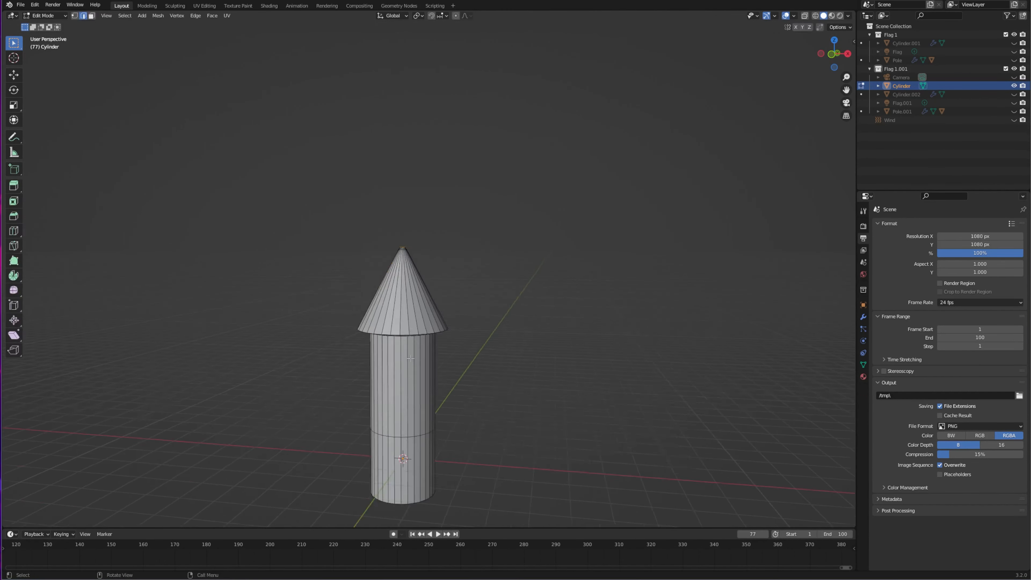
{"action": "key", "text": "KP_1"}
{"action": "scroll", "coordinate": [521, 314], "scroll_direction": "up", "scroll_amount": 1}
{"action": "scroll", "coordinate": [436, 352], "scroll_direction": "down", "scroll_amount": 2}
{"action": "key", "text": "Tab"}
- Inset the rocket body's bottom face twice, leaving a small centre face for the stick
{"action": "middle_click_drag", "start_coordinate": [435, 353], "coordinate": [420, 345]}
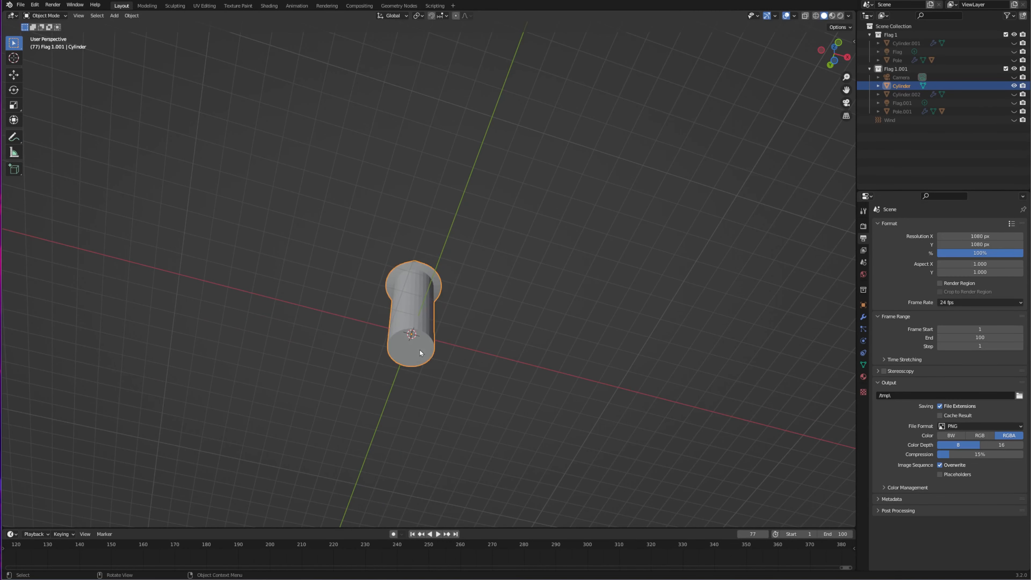
{"action": "left_click", "coordinate": [410, 350]}
{"action": "scroll", "coordinate": [410, 349], "scroll_direction": "up", "scroll_amount": 4}
{"action": "key", "text": "i"}
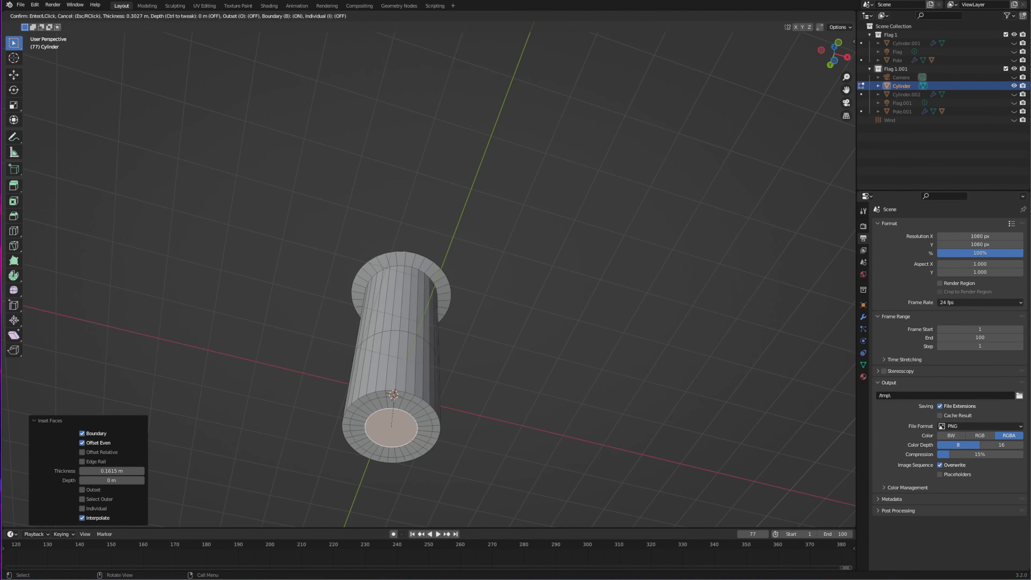
{"action": "left_click", "coordinate": [388, 415]}
- Extrude the bottom centre face and move it down about 4.38 m along Z to form the rocket's stick
{"action": "key", "text": "e"}
{"action": "left_click", "coordinate": [394, 451]}
{"action": "scroll", "coordinate": [393, 451], "scroll_direction": "down", "scroll_amount": 4}
{"action": "middle_click_drag", "start_coordinate": [394, 452], "coordinate": [399, 483]}
{"action": "key", "text": "g"}
{"action": "key", "text": "z"}
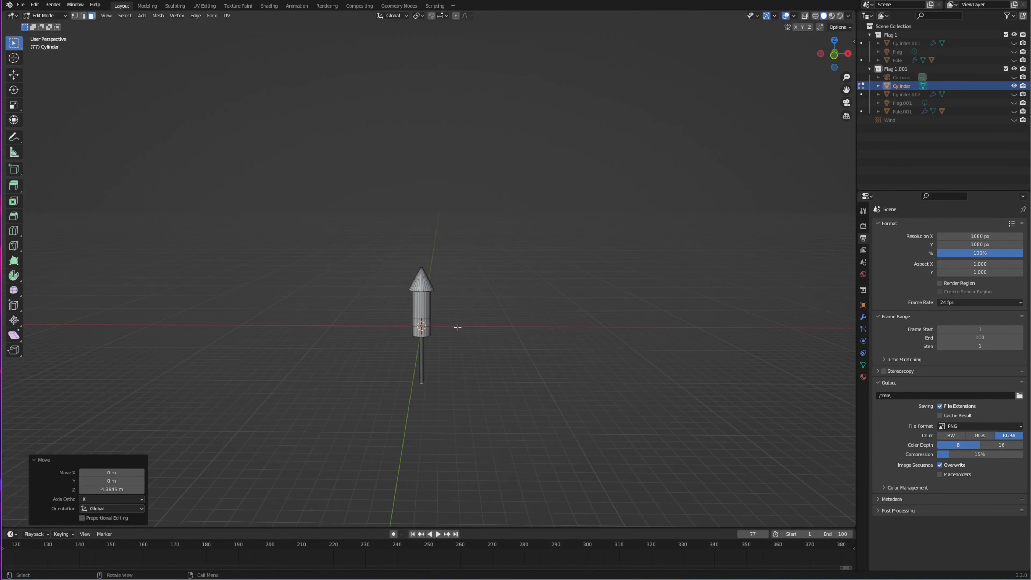
{"action": "left_click", "coordinate": [446, 356]}
- Add three evenly spaced loop cuts to the upper section of the rocket body and three to the lower section
{"action": "key", "text": "Tab"}
{"action": "scroll", "coordinate": [420, 347], "scroll_direction": "up", "scroll_amount": 4}
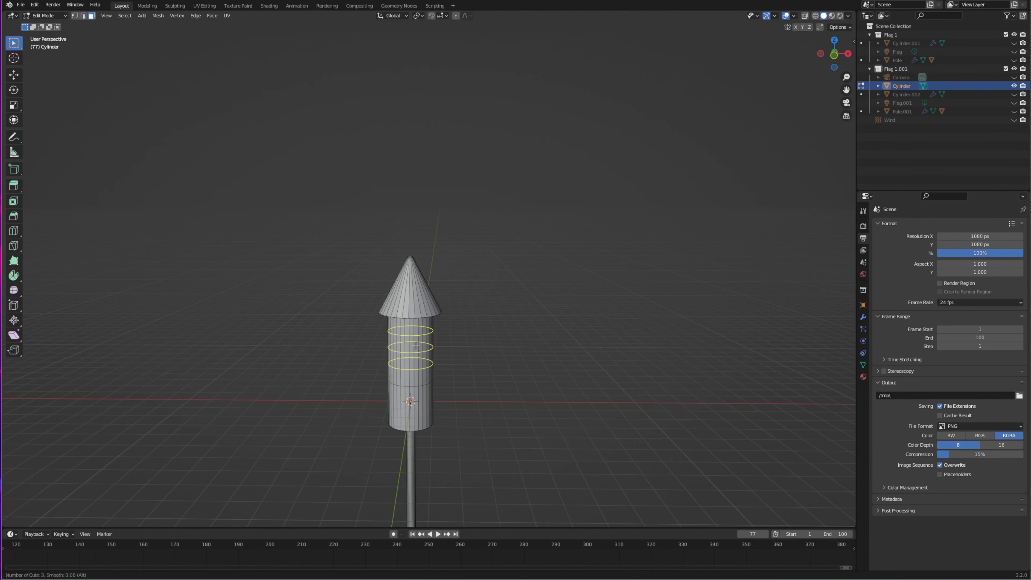
{"action": "left_click_drag", "start_coordinate": [416, 346], "coordinate": [430, 370]}
{"action": "key", "text": "ctrl+z"}
{"action": "key", "text": "ctrl+r"}
{"action": "scroll", "coordinate": [424, 410], "scroll_direction": "up", "scroll_amount": 2}
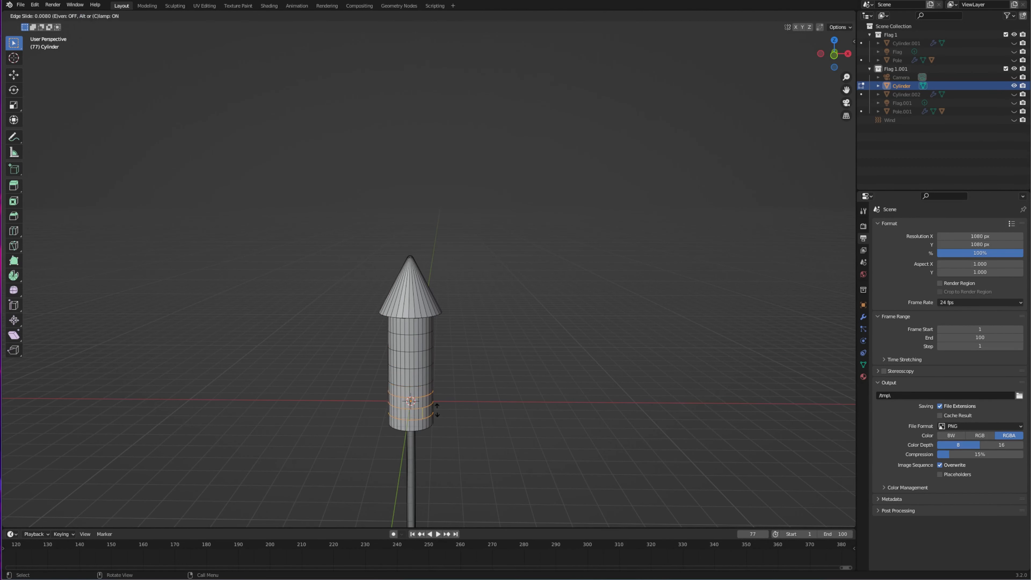
{"action": "left_click", "coordinate": [437, 410]}
{"action": "middle_click_drag", "start_coordinate": [437, 410], "coordinate": [466, 383]}
- Unhide all objects, then shrink the rocket and place it beside the jars in the camera view
{"action": "key", "text": "Tab"}
{"action": "key", "text": "alt+h"}
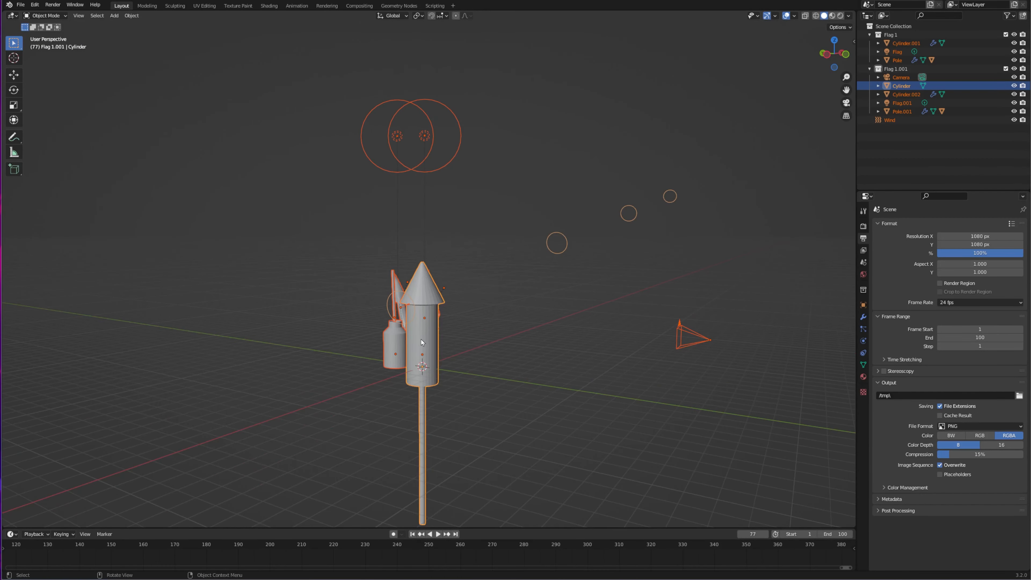
{"action": "left_click", "coordinate": [431, 341]}
{"action": "left_click", "coordinate": [385, 347]}
{"action": "key", "text": "KP_0"}
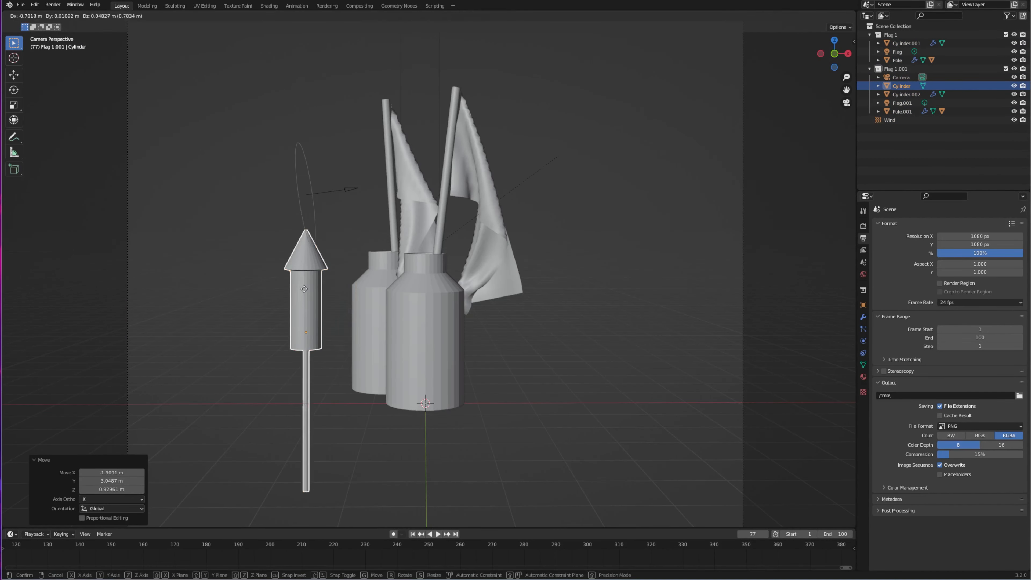
- Lay the rocket flat with its nose toward the camera and turn it 21.6° about Z
{"action": "key", "text": "r"}
{"action": "key", "text": "y"}
{"action": "key", "text": "9"}
{"action": "left_click", "coordinate": [305, 291]}
{"action": "key", "text": "r"}
{"action": "key", "text": "z"}
{"action": "left_click", "coordinate": [330, 330]}
- Lower the rocket about 0.9 m along Z to ground level beside the jars
{"action": "key", "text": "g"}
{"action": "key", "text": "z"}
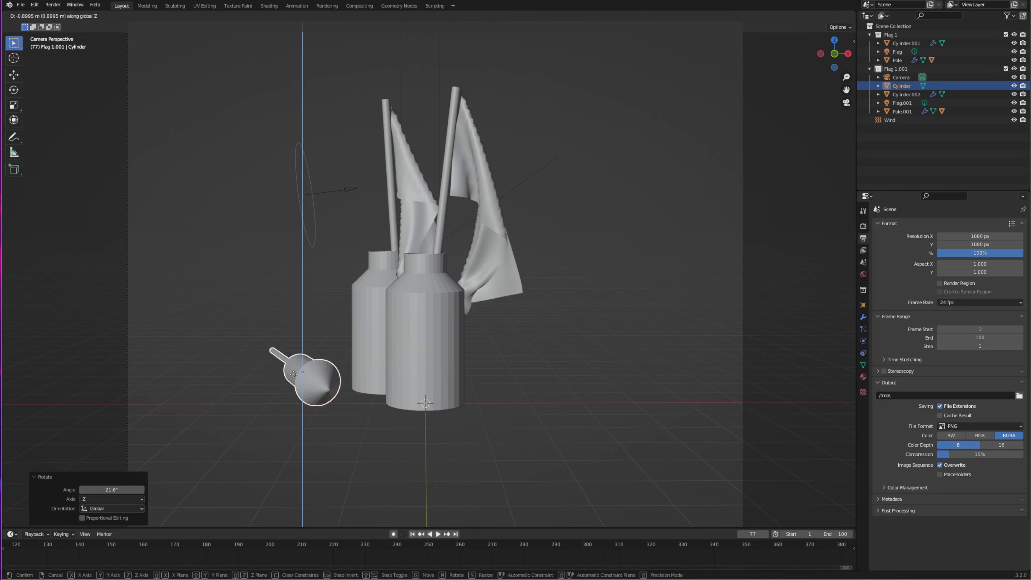
{"action": "left_click", "coordinate": [330, 369]}
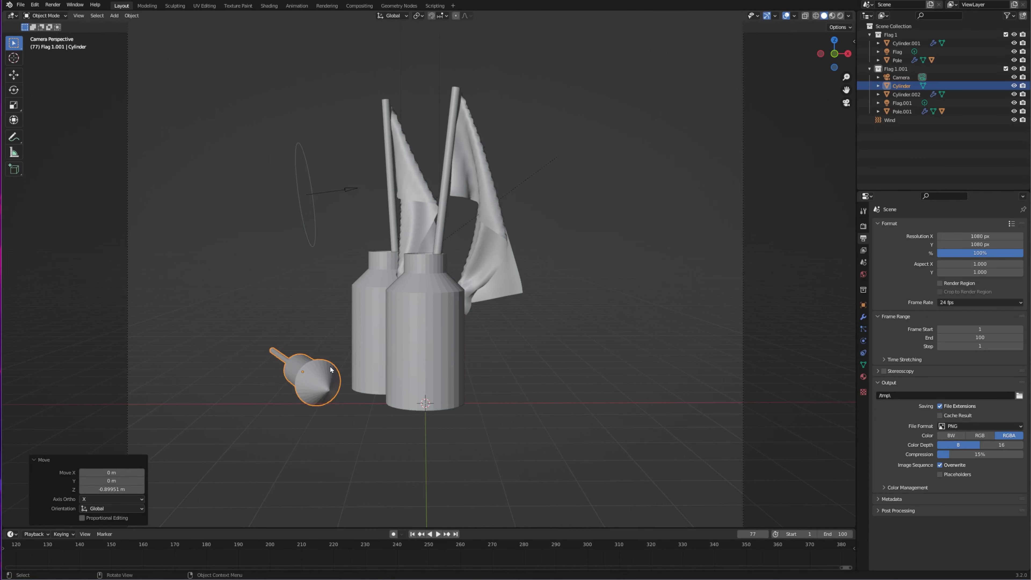
- Duplicate the rocket, rotate the copy to a different angle, and place it on the ground next to the first
{"action": "left_click", "coordinate": [287, 370]}
{"action": "key", "text": "r"}
{"action": "key", "text": "g"}
{"action": "left_click", "coordinate": [249, 385]}
{"action": "middle_click_drag", "start_coordinate": [249, 386], "coordinate": [327, 386]}
{"action": "key", "text": "g"}
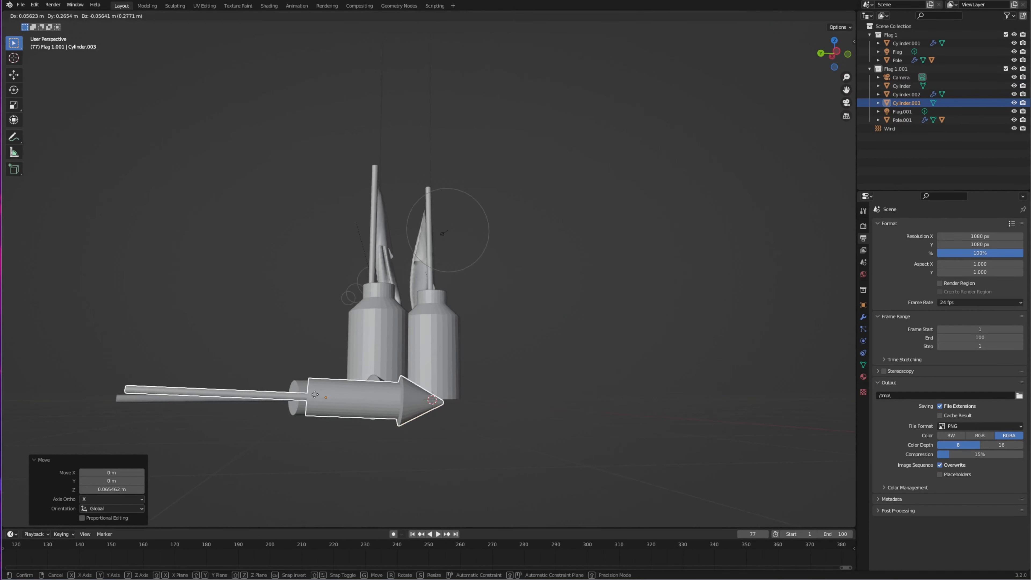
{"action": "left_click", "coordinate": [341, 388]}
{"action": "left_click", "coordinate": [422, 437]}
- Add a second mesh cylinder and move it to the open area on the other side of the jars
{"action": "middle_click_drag", "start_coordinate": [422, 437], "coordinate": [362, 418]}
{"action": "middle_click_drag", "start_coordinate": [564, 396], "coordinate": [479, 366]}
{"action": "key", "text": "shift+a"}
{"action": "mouse_move", "coordinate": [487, 366]}
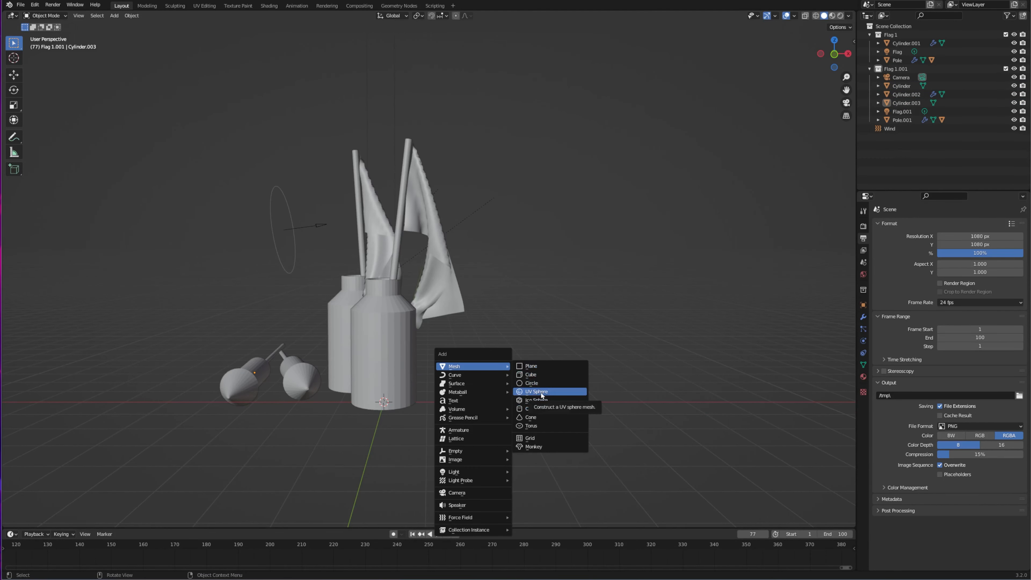
{"action": "left_click", "coordinate": [528, 409]}
{"action": "key", "text": "g"}
{"action": "left_click", "coordinate": [507, 388]}
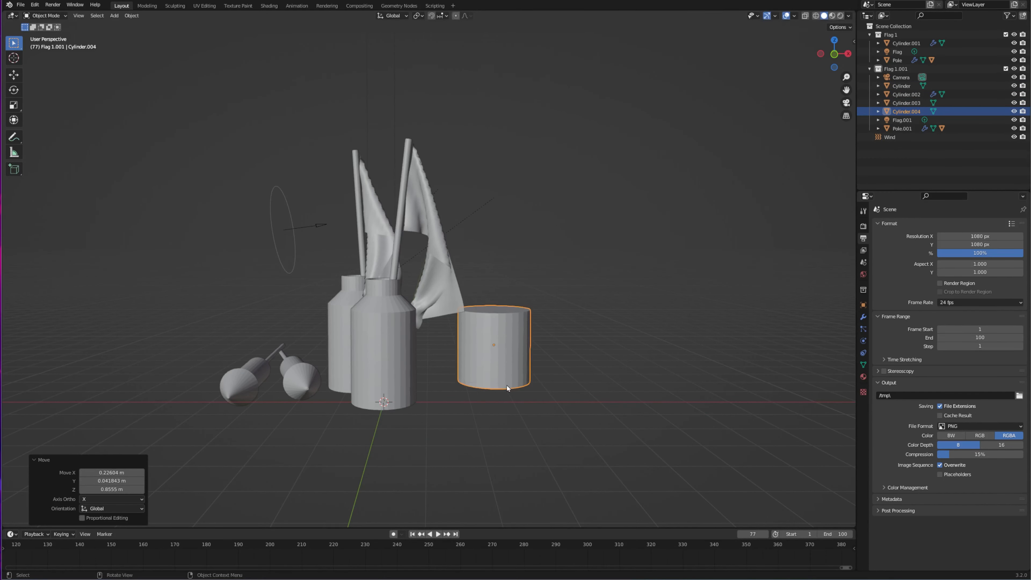
- Flatten the new cylinder along Z into a thin disc, enlarge it, and lower it near the ground beside the jars
{"action": "key", "text": "KP_1"}
{"action": "key", "text": "g"}
{"action": "key", "text": "z"}
{"action": "key", "text": "s"}
{"action": "key", "text": "z"}
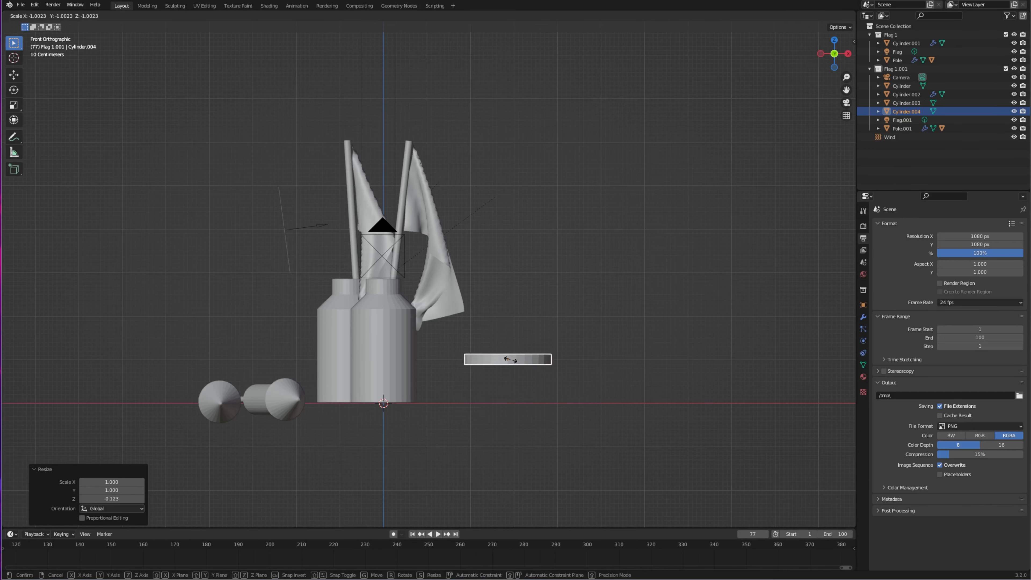
{"action": "left_click", "coordinate": [514, 361]}
{"action": "middle_click_drag", "start_coordinate": [496, 346], "coordinate": [519, 359]}
{"action": "key", "text": "g"}
{"action": "left_click", "coordinate": [529, 398]}
{"action": "middle_click_drag", "start_coordinate": [528, 398], "coordinate": [548, 430]}
- Thin the disc's mesh further along Z so it becomes a hat brim
{"action": "key", "text": "KP_1"}
{"action": "key", "text": "Tab"}
{"action": "key", "text": "s"}
{"action": "key", "text": "z"}
{"action": "left_click", "coordinate": [516, 373]}
- Inset the top face of the brim disc by about 0.49 m
{"action": "scroll", "coordinate": [528, 371], "scroll_direction": "up", "scroll_amount": 4}
{"action": "key", "text": "i"}
{"action": "key", "text": "Escape"}
{"action": "key", "text": "3"}
{"action": "left_click", "coordinate": [608, 386]}
{"action": "key", "text": "i"}
{"action": "left_click", "coordinate": [563, 393]}
- Extrude the inset face upward in stages to form the hat's crown and flare its top by a scale of about 1.212
{"action": "key", "text": "KP_1"}
{"action": "scroll", "coordinate": [542, 385], "scroll_direction": "down", "scroll_amount": 3}
{"action": "key", "text": "e"}
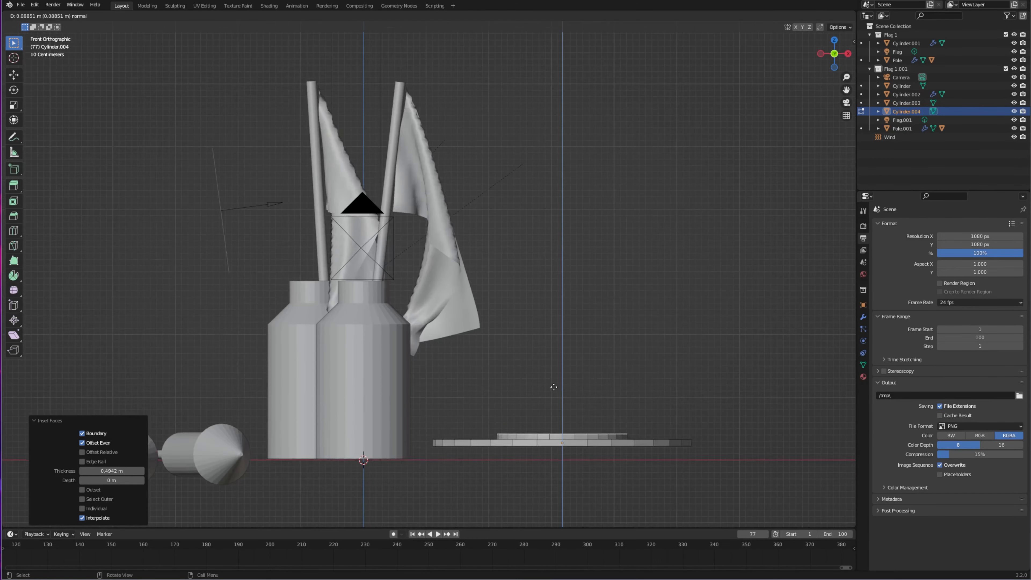
{"action": "left_click", "coordinate": [554, 387]}
{"action": "middle_click_drag", "start_coordinate": [554, 387], "coordinate": [549, 400]}
{"action": "key", "text": "KP_1"}
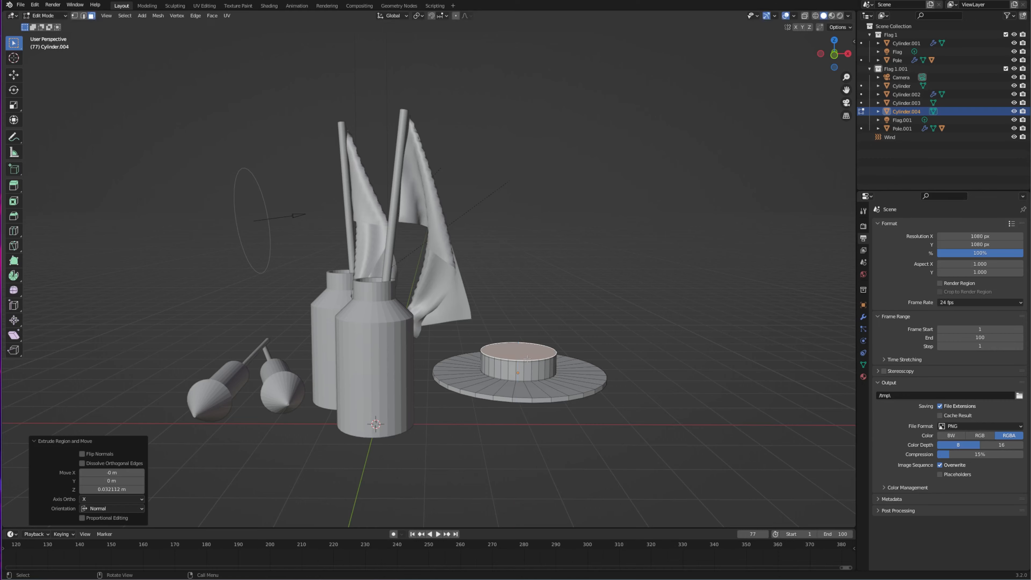
{"action": "left_click", "coordinate": [521, 297]}
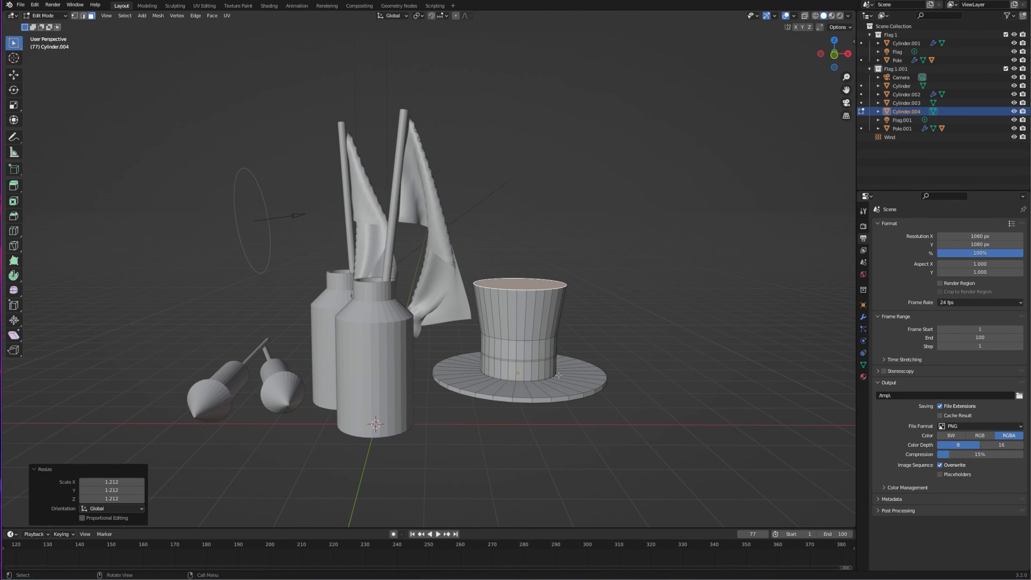
{"action": "key", "text": "1"}
{"action": "scroll", "coordinate": [594, 337], "scroll_direction": "up", "scroll_amount": 2}
{"action": "middle_click_drag", "start_coordinate": [594, 337], "coordinate": [576, 337]}
{"action": "key", "text": "KP_1"}
{"action": "key", "text": "Tab"}
{"action": "key", "text": "alt+a"}
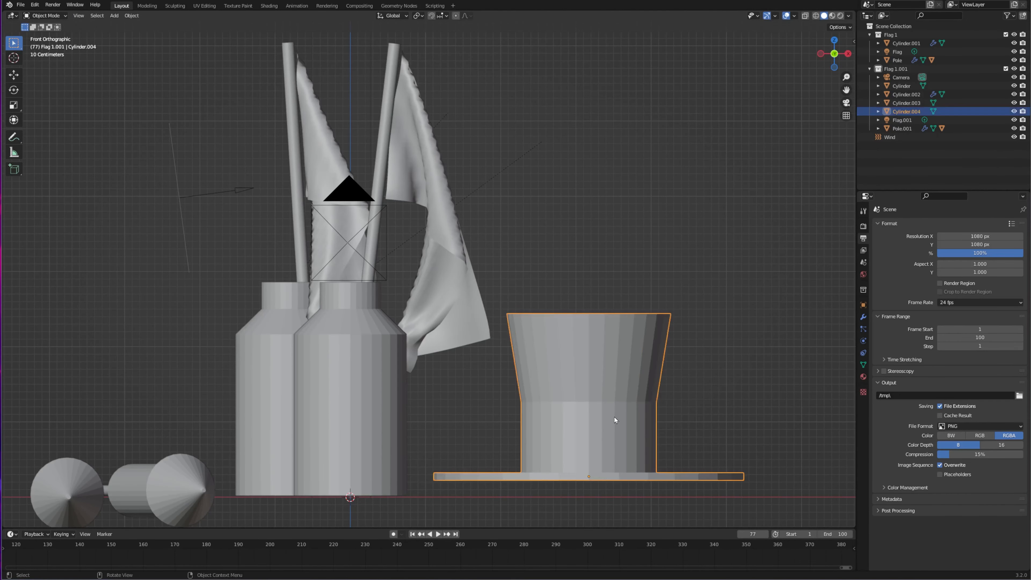
- Lower the hat to the ground and reposition it horizontally beside the jars in the camera view
{"action": "key", "text": "g"}
{"action": "left_click", "coordinate": [612, 435]}
{"action": "middle_click_drag", "start_coordinate": [613, 435], "coordinate": [582, 420]}
{"action": "key", "text": "KP_0"}
{"action": "key", "text": "g"}
{"action": "key", "text": "shift+z"}
{"action": "left_click", "coordinate": [605, 380]}
- Curl both sides of the hat brim upward and adjust its front edge using smooth proportional editing
{"action": "left_click", "coordinate": [685, 370]}
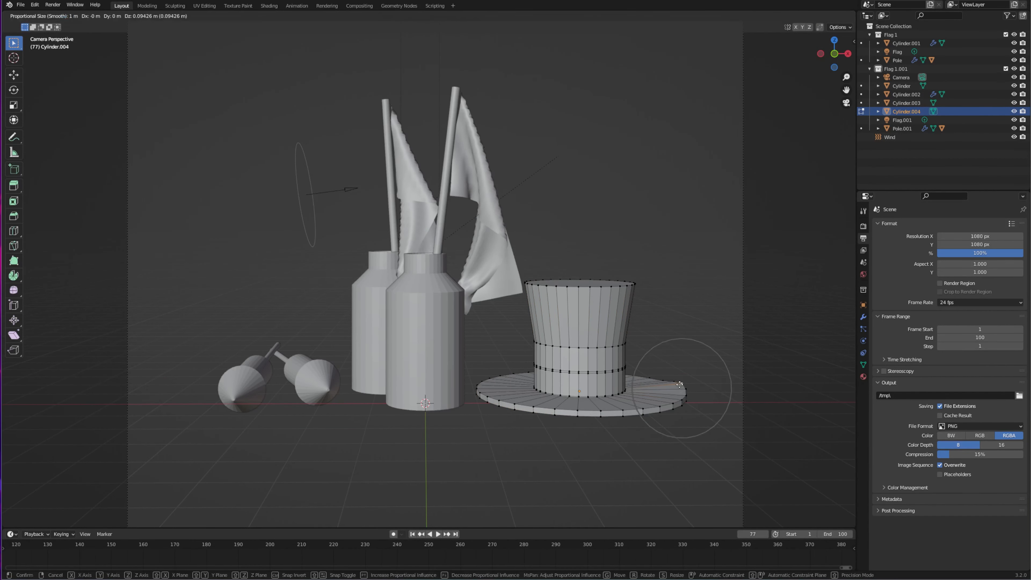
{"action": "left_click", "coordinate": [677, 388]}
{"action": "key", "text": "g"}
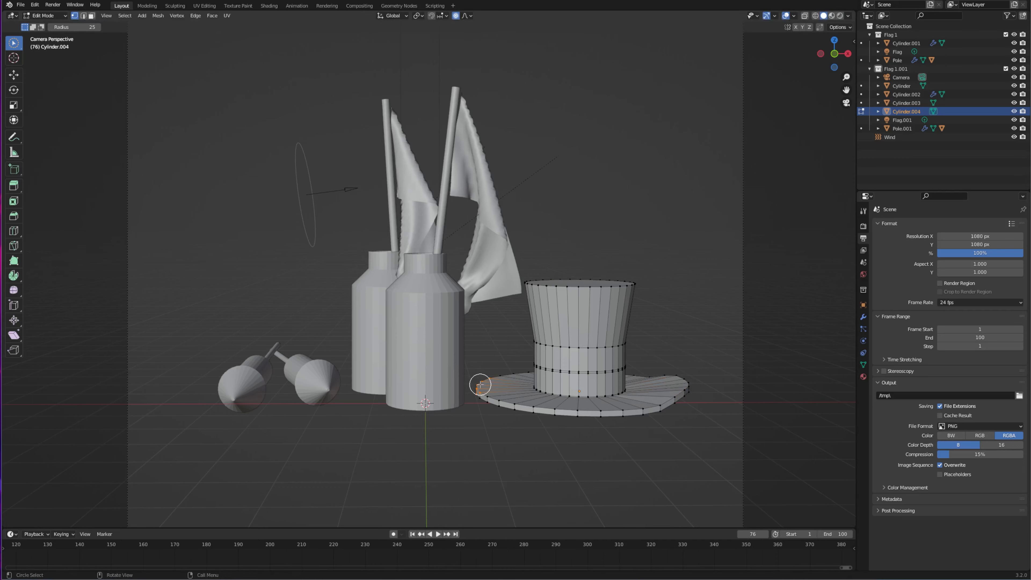
{"action": "key", "text": "g"}
{"action": "left_click", "coordinate": [489, 386]}
{"action": "left_click", "coordinate": [526, 412]}
{"action": "key", "text": "g"}
{"action": "left_click", "coordinate": [531, 410]}
- Nudge the edge of the hat crown's upper rim sideways with smooth proportional editing
{"action": "left_click", "coordinate": [529, 286]}
{"action": "key", "text": "g"}
{"action": "left_click", "coordinate": [531, 285]}
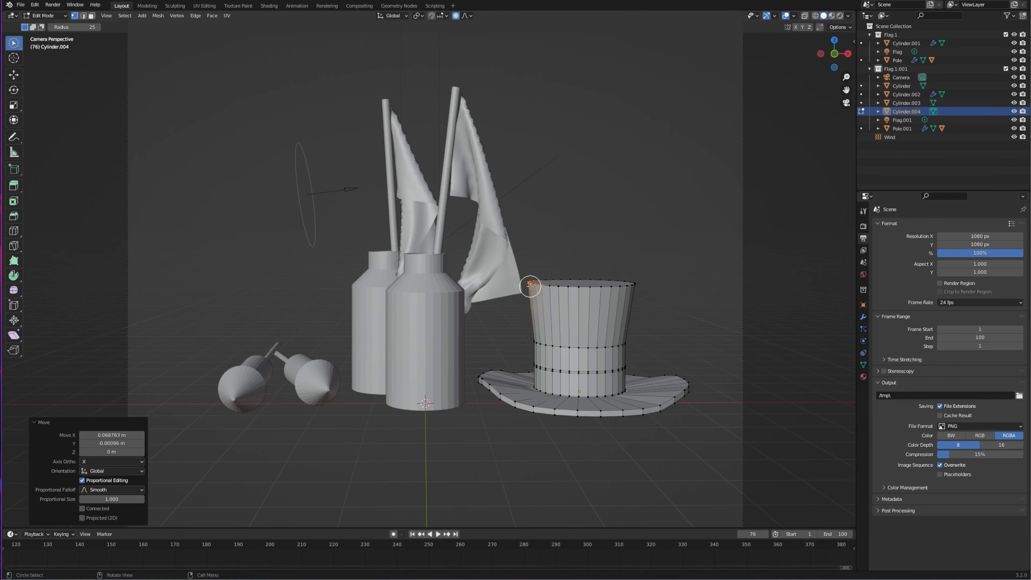
{"action": "left_click", "coordinate": [541, 343]}
{"action": "key", "text": "Tab"}
- Push the lowest ring of faces around the crown outward about 0.022 m to form a hat band
{"action": "scroll", "coordinate": [575, 400], "scroll_direction": "up", "scroll_amount": 2}
{"action": "middle_click_drag", "start_coordinate": [575, 401], "coordinate": [579, 422]}
{"action": "key", "text": "Tab"}
{"action": "key", "text": "3"}
{"action": "left_click", "coordinate": [579, 425], "text": "alt"}
{"action": "scroll", "coordinate": [605, 438], "scroll_direction": "up", "scroll_amount": 2}
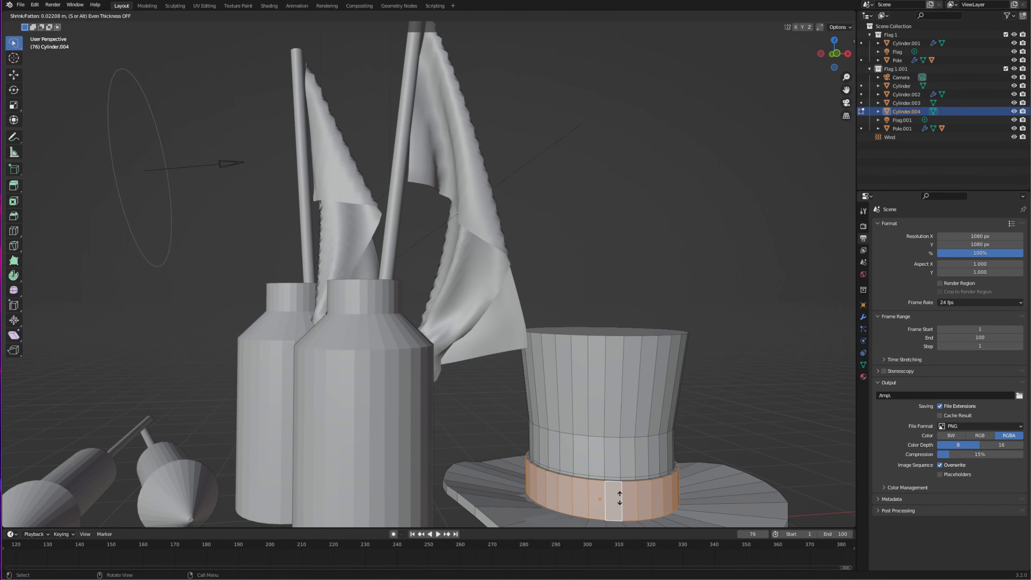
{"action": "left_click", "coordinate": [620, 496]}
{"action": "key", "text": "Tab"}
{"action": "scroll", "coordinate": [612, 496], "scroll_direction": "down", "scroll_amount": 2}
{"action": "middle_click_drag", "start_coordinate": [611, 495], "coordinate": [600, 465]}
{"action": "scroll", "coordinate": [608, 479], "scroll_direction": "up", "scroll_amount": 2}
{"action": "scroll", "coordinate": [608, 479], "scroll_direction": "down", "scroll_amount": 2}
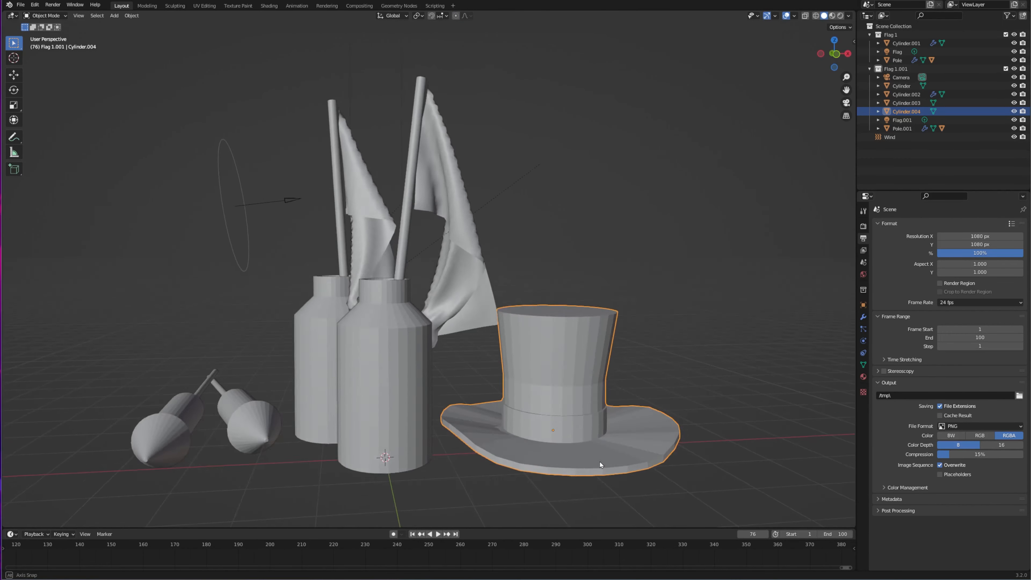
- Show the scene in material preview, add a mesh plane, and scale it up as a floor beneath all the props
{"action": "scroll", "coordinate": [601, 465], "scroll_direction": "down", "scroll_amount": 2}
{"action": "key", "text": "z"}
{"action": "key", "text": "2"}
{"action": "key", "text": "shift+a"}
{"action": "left_click", "coordinate": [470, 371]}
{"action": "key", "text": "s"}
{"action": "left_click", "coordinate": [605, 334]}
{"action": "key", "text": "s"}
{"action": "left_click", "coordinate": [628, 301]}
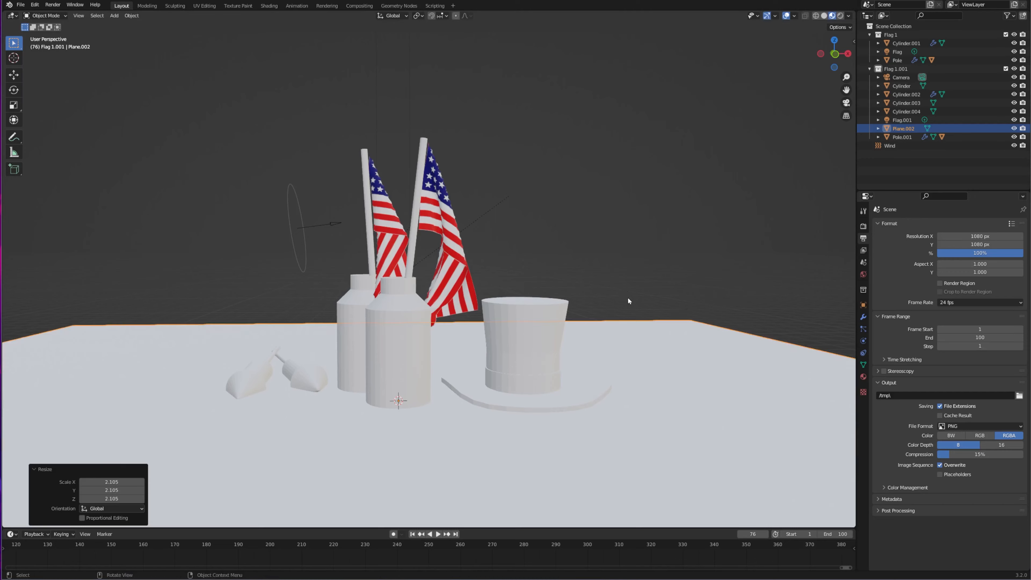
- Move the floor plane about 4 m along Y so it extends behind the props
{"action": "scroll", "coordinate": [628, 301], "scroll_direction": "down", "scroll_amount": 6}
{"action": "key", "text": "KP_3"}
{"action": "scroll", "coordinate": [594, 313], "scroll_direction": "up", "scroll_amount": 4}
{"action": "key", "text": "g"}
{"action": "left_click", "coordinate": [567, 343]}
{"action": "scroll", "coordinate": [566, 344], "scroll_direction": "down", "scroll_amount": 4}
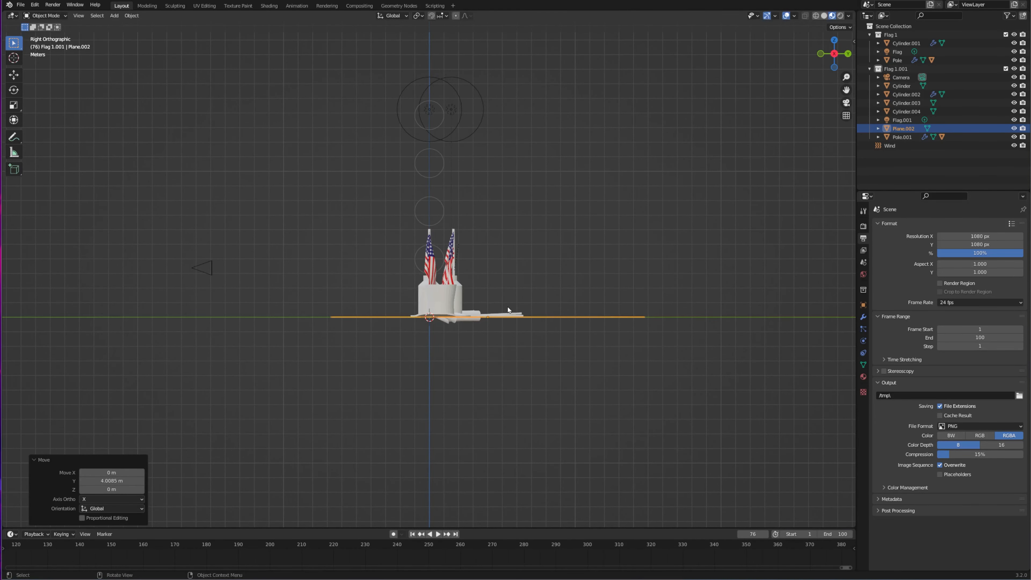
{"action": "middle_click_drag", "start_coordinate": [508, 310], "coordinate": [557, 293]}
{"action": "key", "text": "g"}
{"action": "left_click", "coordinate": [573, 268]}
- Extrude the floor plane's rear edge up along Z as a backdrop wall and bevel the corner into a smooth curve
{"action": "key", "text": "Tab"}
{"action": "left_click", "coordinate": [575, 267]}
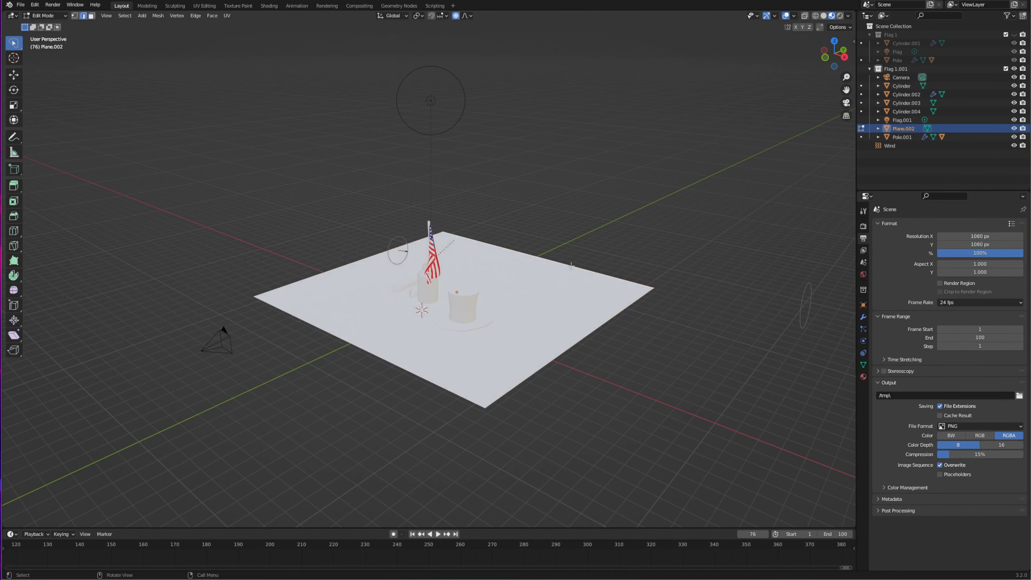
{"action": "key", "text": "e"}
{"action": "key", "text": "z"}
{"action": "left_click", "coordinate": [581, 192]}
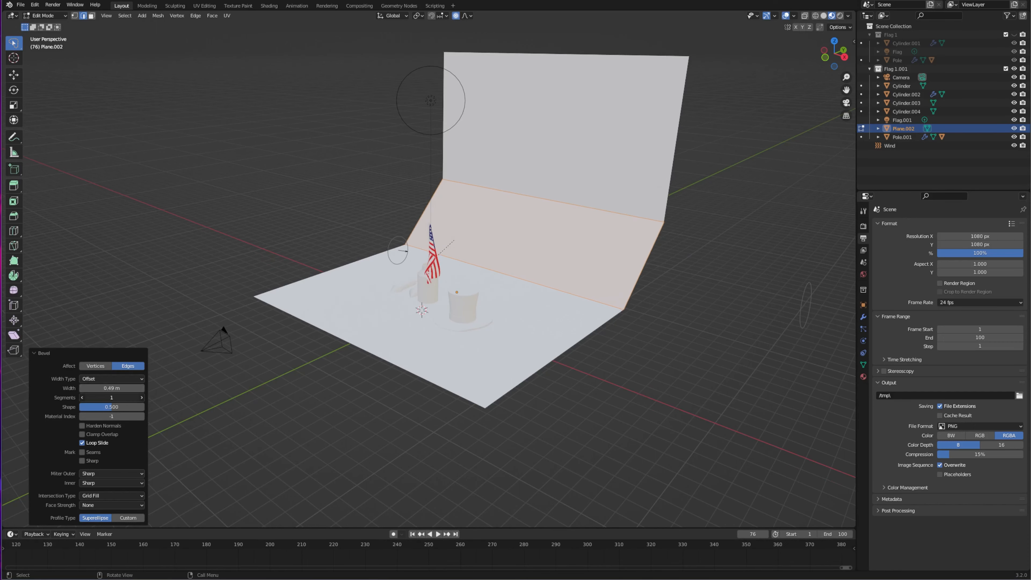
{"action": "key", "text": "Tab"}
{"action": "key", "text": "KP_0"}
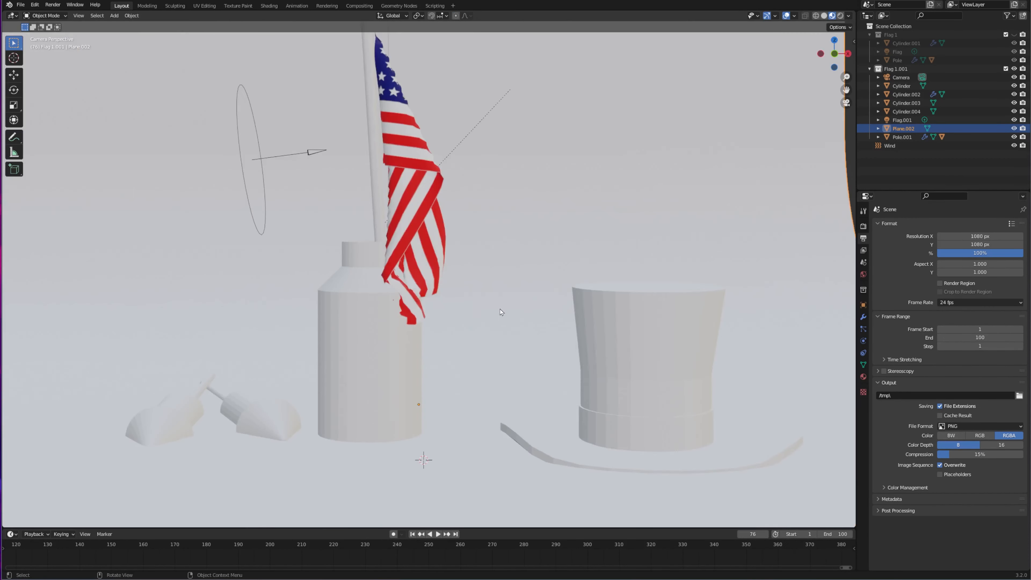
- Pull the camera back about 2.5 m along its view axis and adjust its focal length to reframe the props
{"action": "key", "text": "z"}
{"action": "middle_click", "coordinate": [452, 296]}
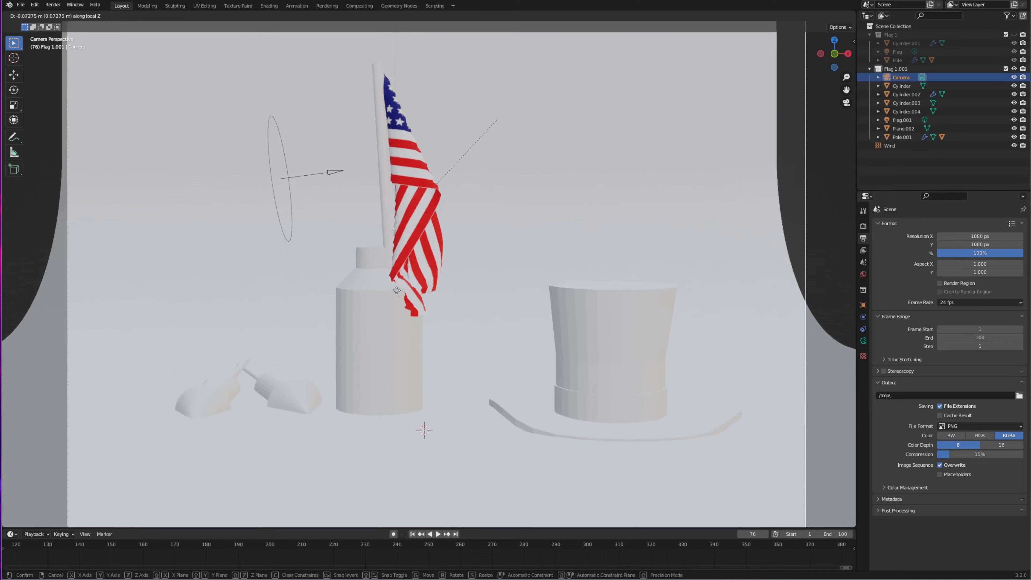
{"action": "left_click", "coordinate": [420, 436]}
{"action": "left_click", "coordinate": [864, 341]}
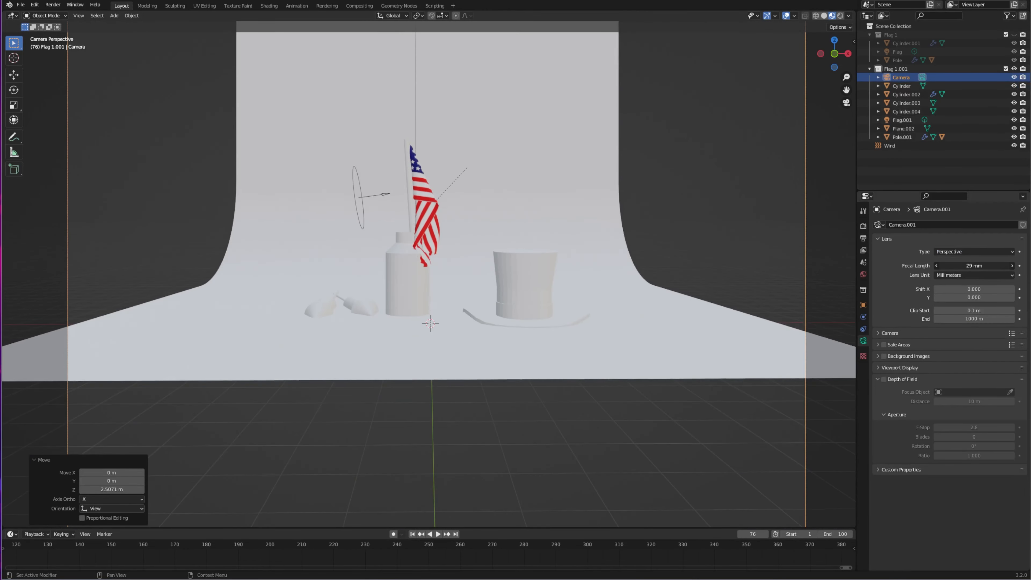
{"action": "key", "text": "Return"}
{"action": "left_click_drag", "start_coordinate": [987, 357], "coordinate": [959, 356]}
{"action": "left_click_drag", "start_coordinate": [974, 266], "coordinate": [953, 266]}
- Adjust the backdrop plane's height under the jars and raise the rockets to rest on it
{"action": "left_click", "coordinate": [740, 343]}
{"action": "key", "text": "g"}
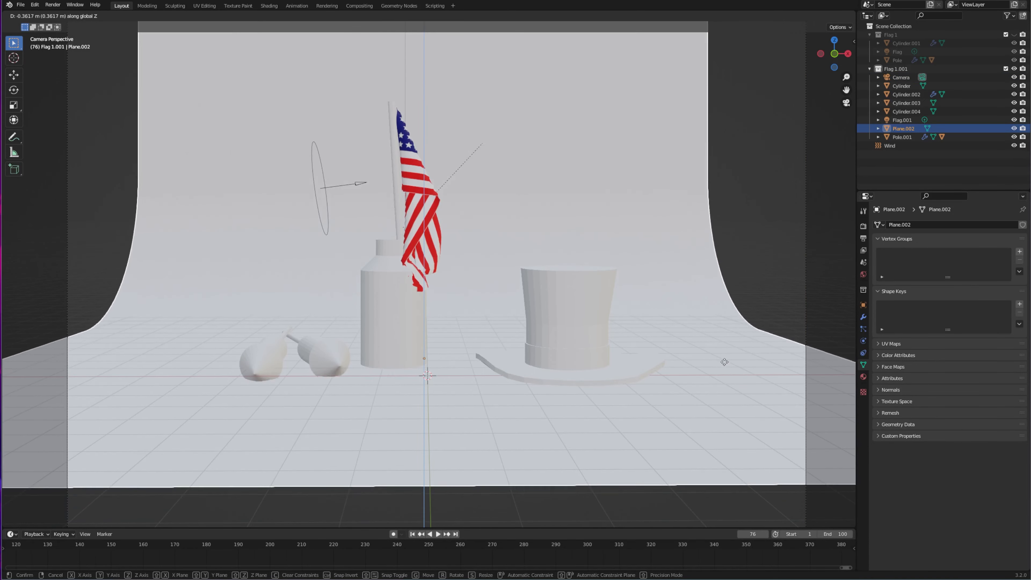
{"action": "left_click", "coordinate": [725, 365]}
{"action": "key", "text": "KP_1"}
{"action": "left_click", "coordinate": [286, 381]}
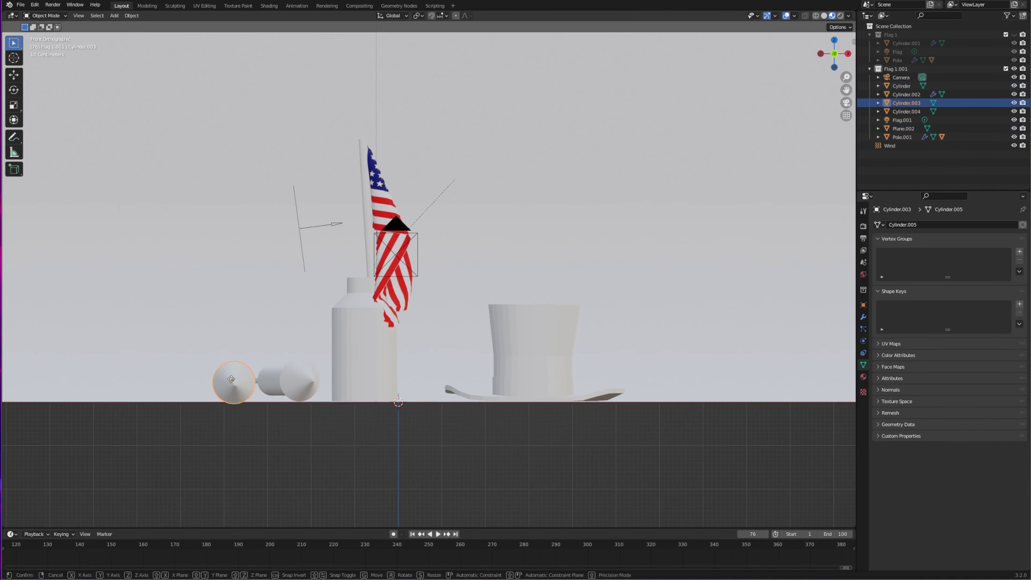
{"action": "middle_click_drag", "start_coordinate": [521, 385], "coordinate": [508, 423]}
- Extend the backdrop floor's front edge along Y toward the camera
{"action": "left_click", "coordinate": [223, 434]}
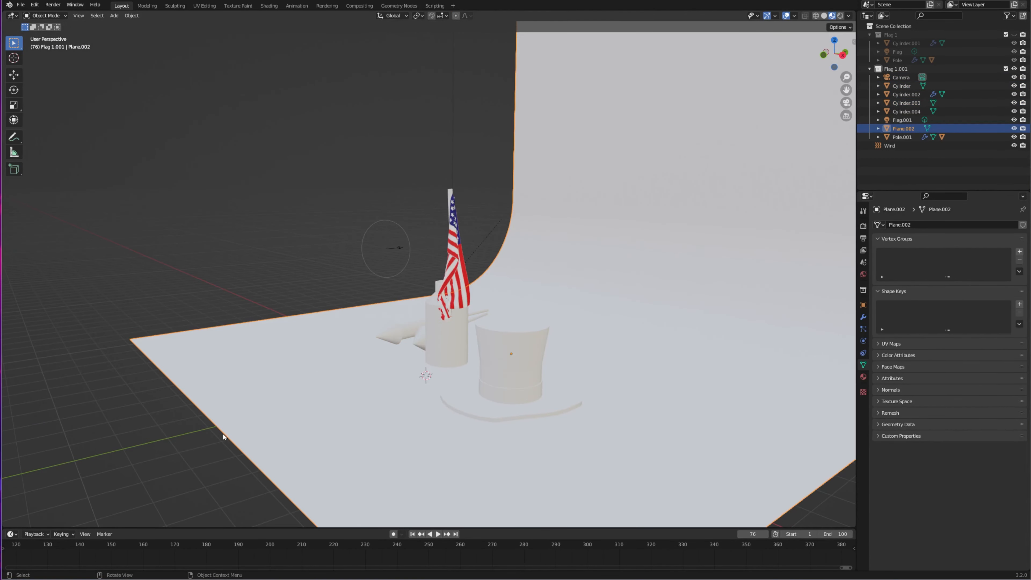
{"action": "key", "text": "Tab"}
{"action": "left_click", "coordinate": [197, 409]}
{"action": "key", "text": "e"}
{"action": "left_click", "coordinate": [65, 433]}
{"action": "scroll", "coordinate": [65, 433], "scroll_direction": "down", "scroll_amount": 3}
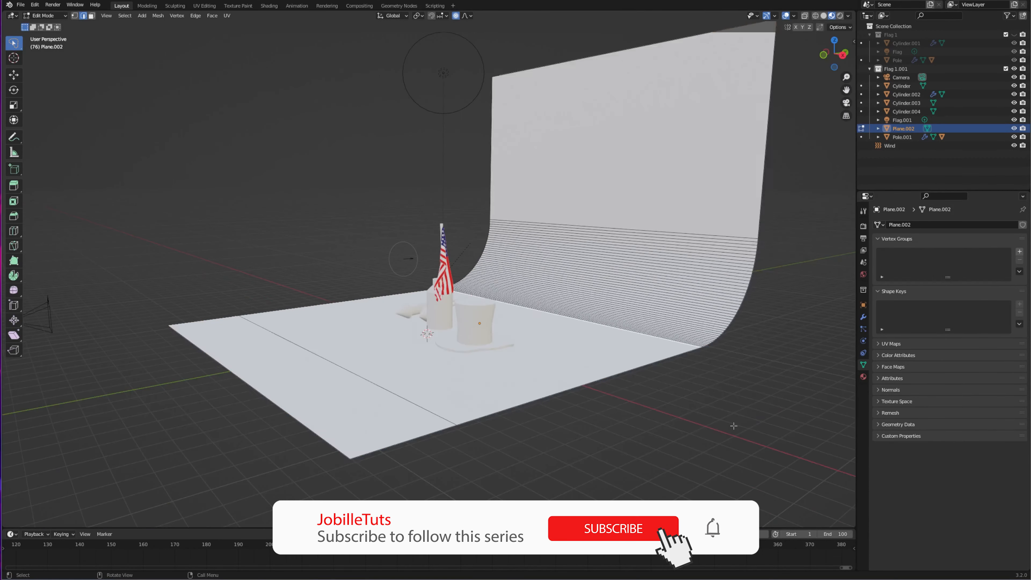
{"action": "key", "text": "ctrl+z"}
{"action": "key", "text": "g"}
{"action": "key", "text": "y"}
{"action": "left_click", "coordinate": [401, 393]}
{"action": "key", "text": "KP_0"}
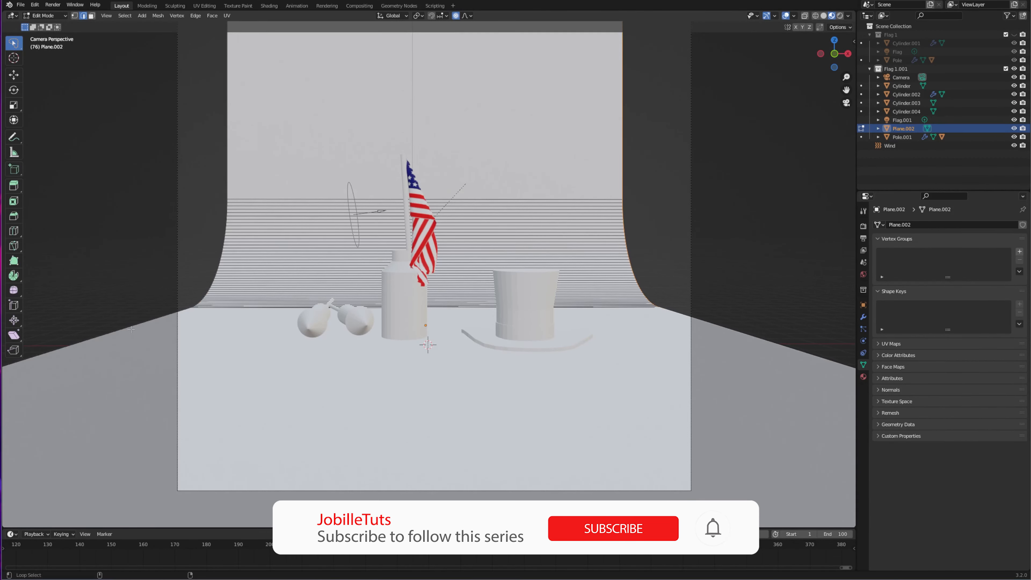
- Widen the backdrop along X by a scale of about 1.752 to fill the camera frame
{"action": "key", "text": "s"}
{"action": "key", "text": "y"}
{"action": "key", "text": "x"}
{"action": "left_click", "coordinate": [168, 350]}
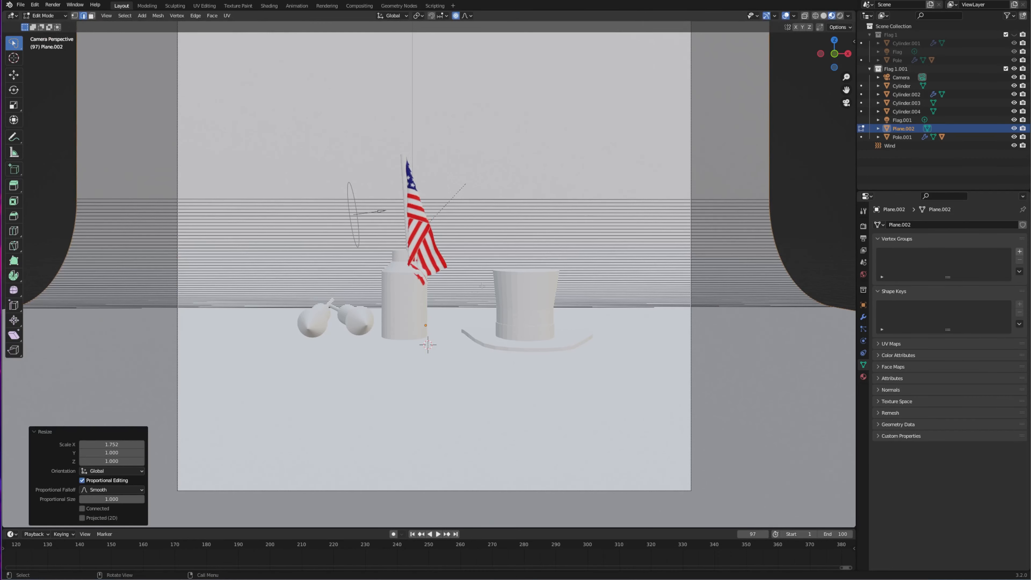
- Replay the flag simulation from the start of the timeline and stop it at frame 67
{"action": "scroll", "coordinate": [162, 407], "scroll_direction": "up", "scroll_amount": 4}
{"action": "left_click_drag", "start_coordinate": [153, 544], "coordinate": [9, 544]}
{"action": "key", "text": "space"}
{"action": "key", "text": "Tab"}
{"action": "key", "text": "space"}
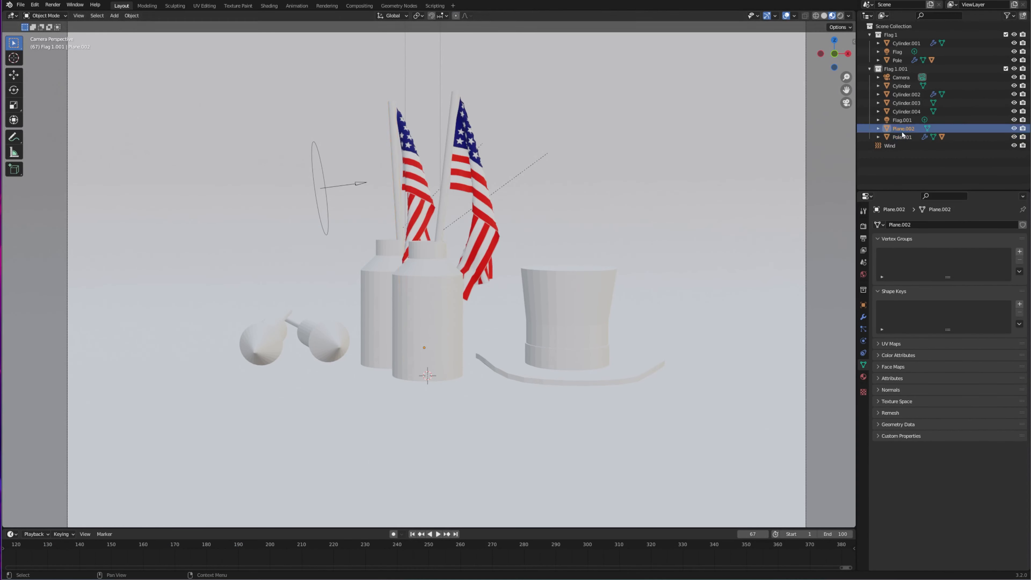
- Select the Flag.001 point light and lower its power slightly in the rendered preview
{"action": "left_click", "coordinate": [879, 120]}
{"action": "left_click", "coordinate": [905, 129]}
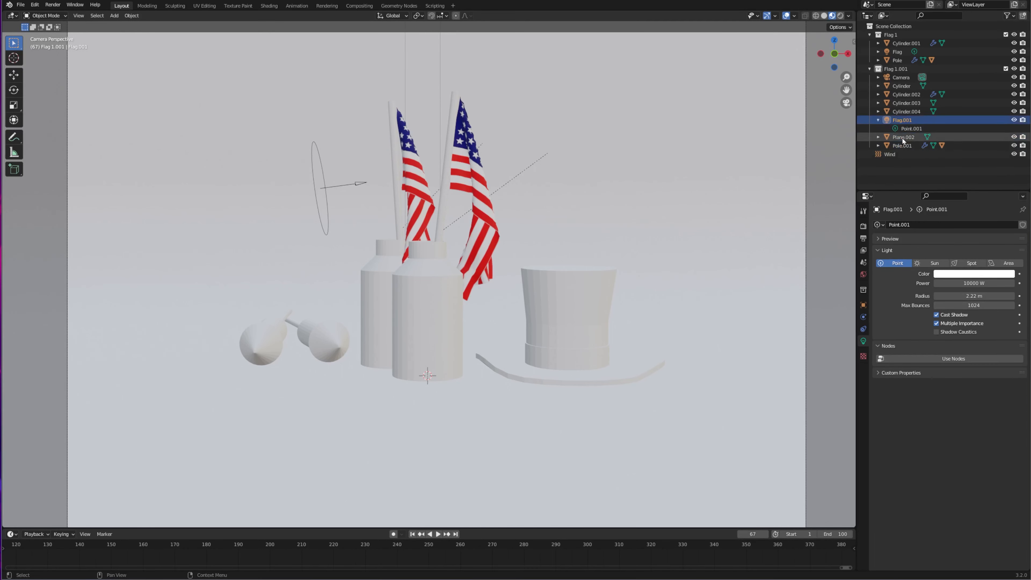
{"action": "right_click", "coordinate": [902, 131]}
{"action": "left_click", "coordinate": [910, 250]}
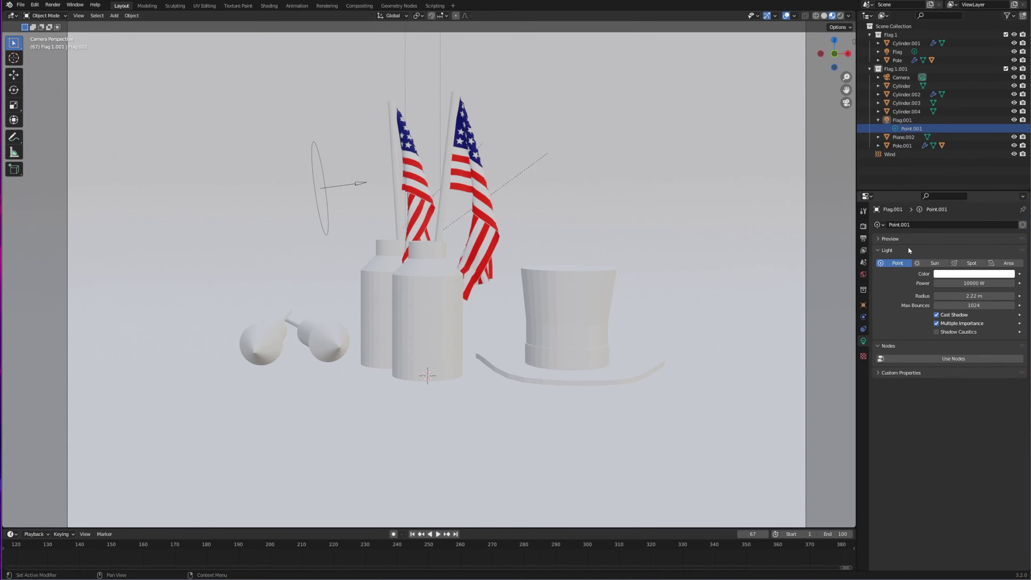
{"action": "key", "text": "ctrl+z"}
{"action": "left_click", "coordinate": [902, 129]}
{"action": "left_click_drag", "start_coordinate": [902, 129], "coordinate": [872, 155]}
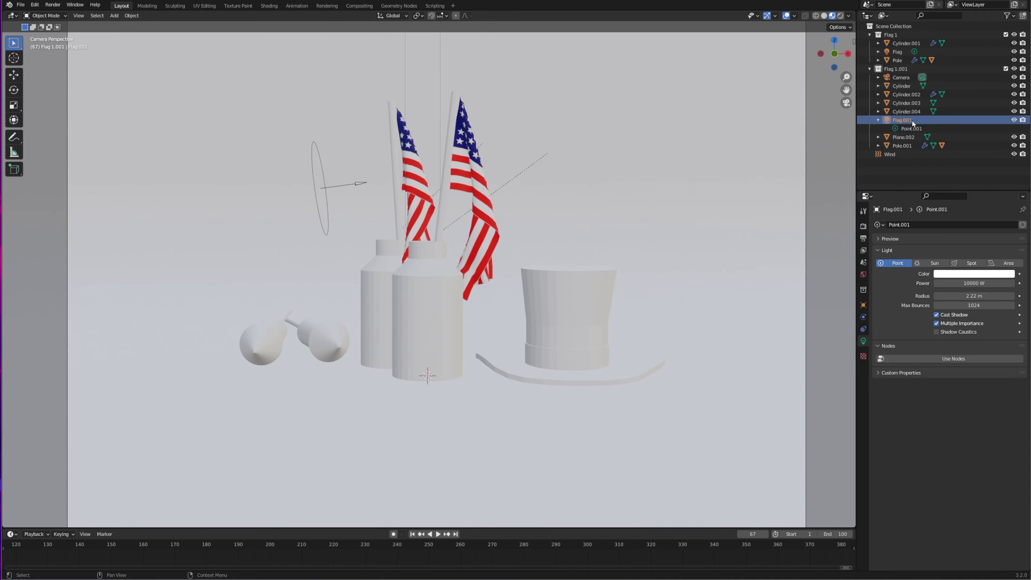
{"action": "left_click_drag", "start_coordinate": [974, 283], "coordinate": [970, 283]}
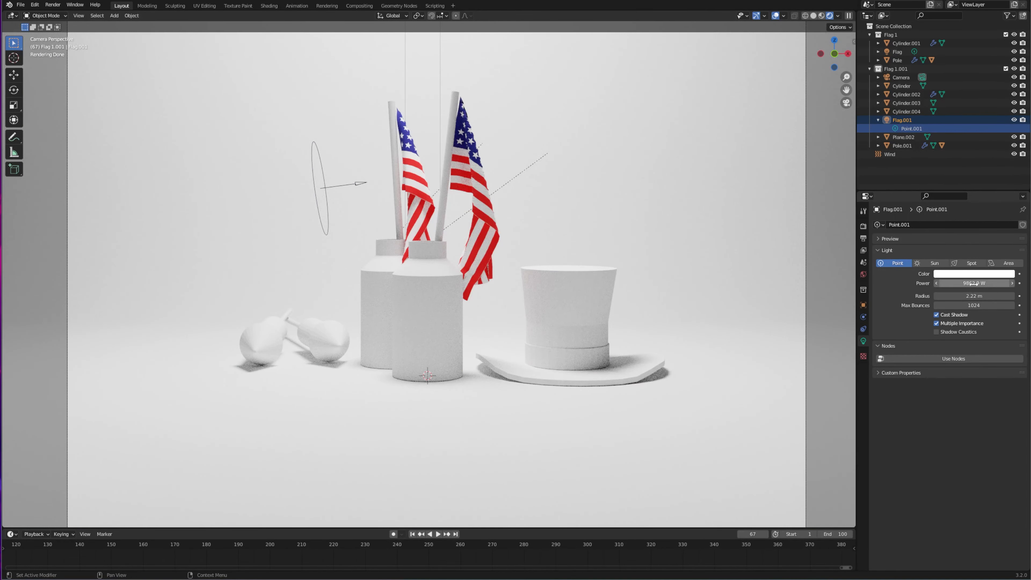
- Give both jars a shared new material with about 0.279 roughness and a transmission of 1.000
{"action": "left_click", "coordinate": [428, 308]}
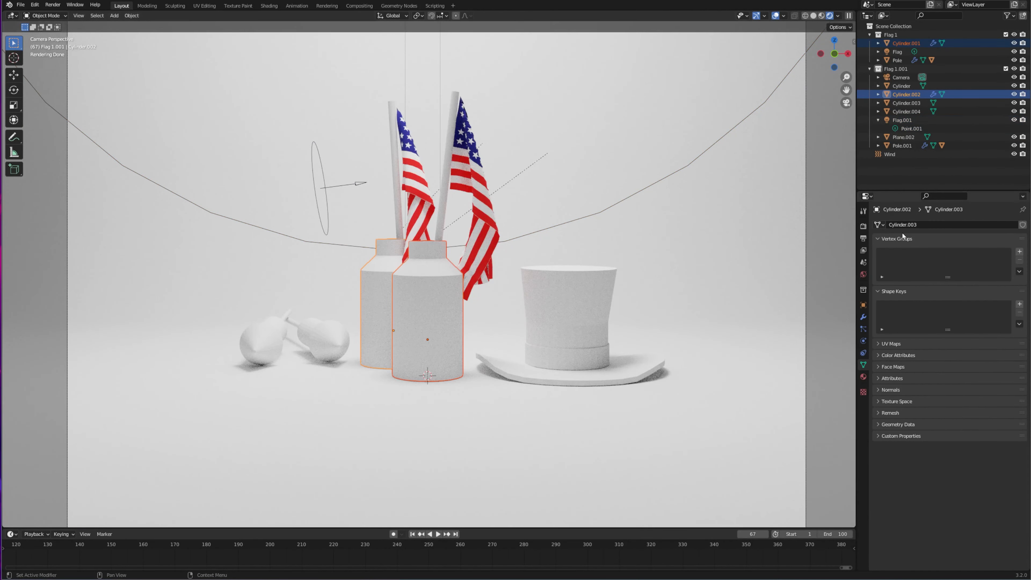
{"action": "left_click", "coordinate": [864, 376]}
{"action": "left_click", "coordinate": [974, 336]}
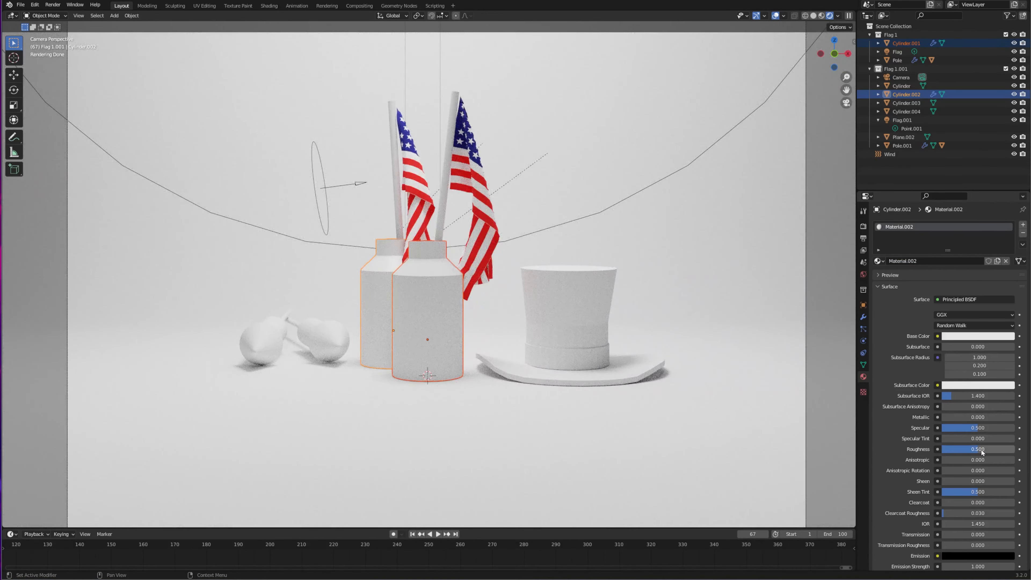
{"action": "left_click_drag", "start_coordinate": [981, 449], "coordinate": [964, 450]}
{"action": "left_click_drag", "start_coordinate": [964, 534], "coordinate": [1015, 535]}
{"action": "left_click", "coordinate": [907, 43]}
{"action": "left_click", "coordinate": [879, 261]}
{"action": "left_click", "coordinate": [901, 271]}
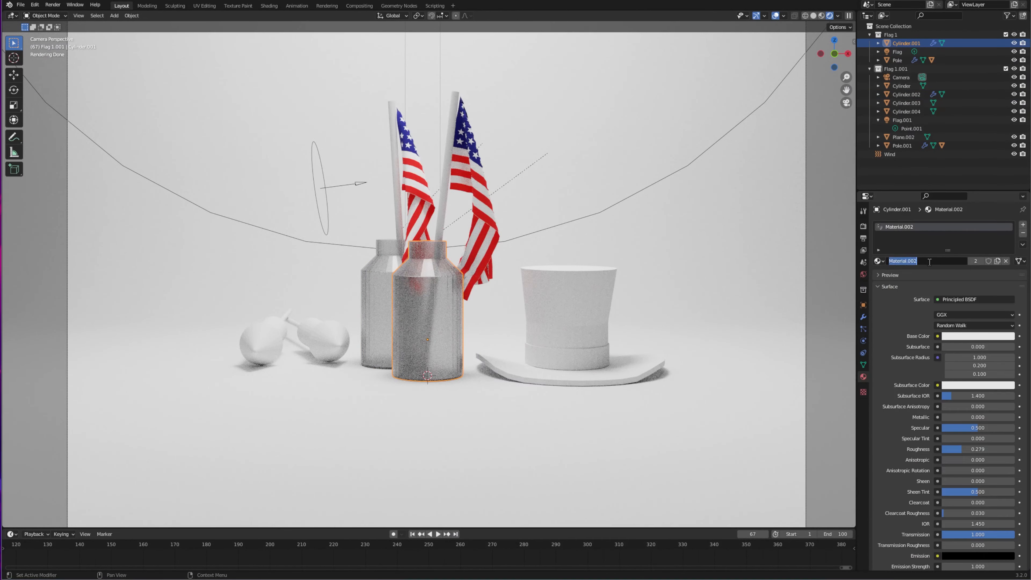
- Apply smooth shading to both jars
{"action": "left_click", "coordinate": [596, 421]}
{"action": "left_click", "coordinate": [375, 305]}
{"action": "left_click", "coordinate": [441, 302], "text": "shift"}
{"action": "right_click", "coordinate": [440, 302]}
{"action": "left_click", "coordinate": [414, 190]}
{"action": "left_click", "coordinate": [596, 422]}
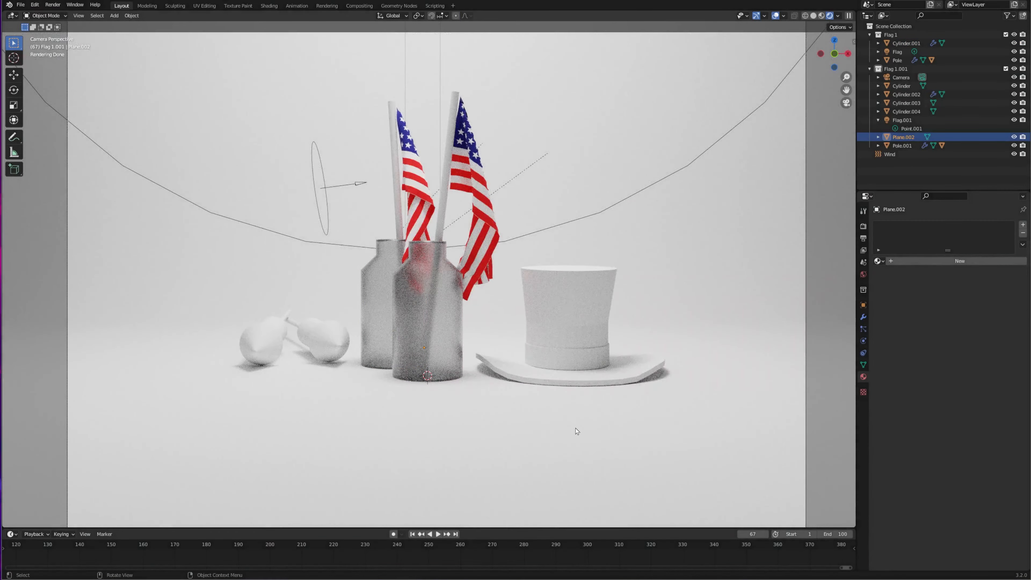
- Give both flag poles a new material with a roughness of about 0.203
{"action": "left_click", "coordinate": [395, 218], "text": "shift"}
{"action": "left_click", "coordinate": [978, 336]}
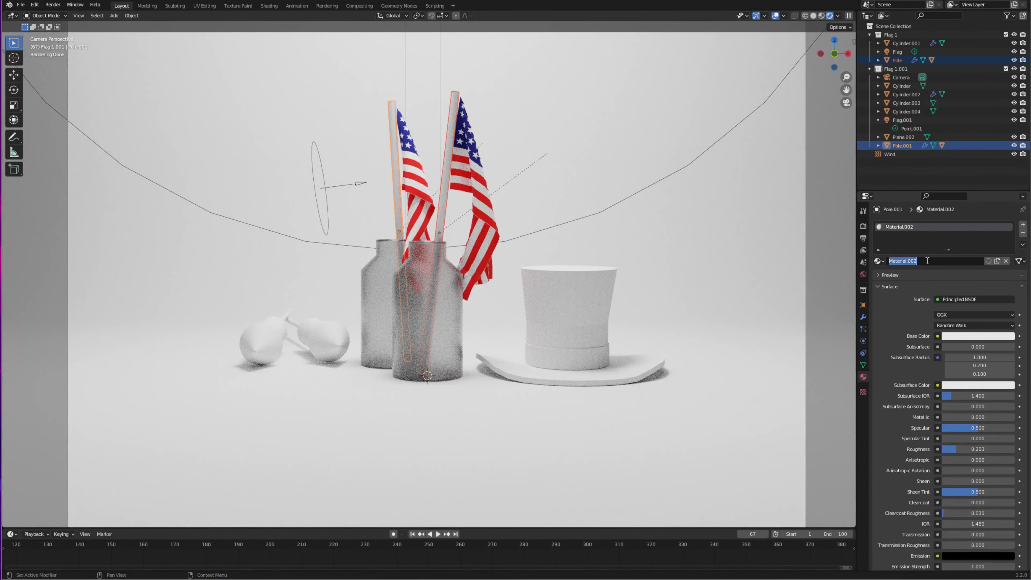
{"action": "left_click", "coordinate": [496, 241]}
- Give the rocket nearest the jars a new material with a saturated blue base color
{"action": "left_click", "coordinate": [948, 264]}
{"action": "left_click", "coordinate": [978, 336]}
{"action": "left_click", "coordinate": [989, 226]}
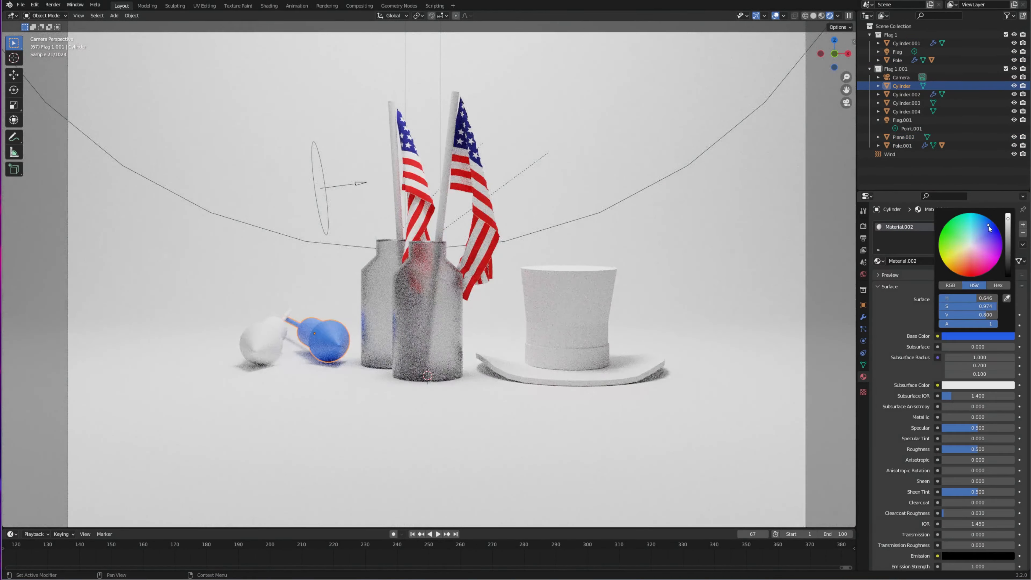
- Give the other rocket and the top hat a shared red material named Red
{"action": "left_click", "coordinate": [262, 341]}
{"action": "left_click", "coordinate": [948, 261]}
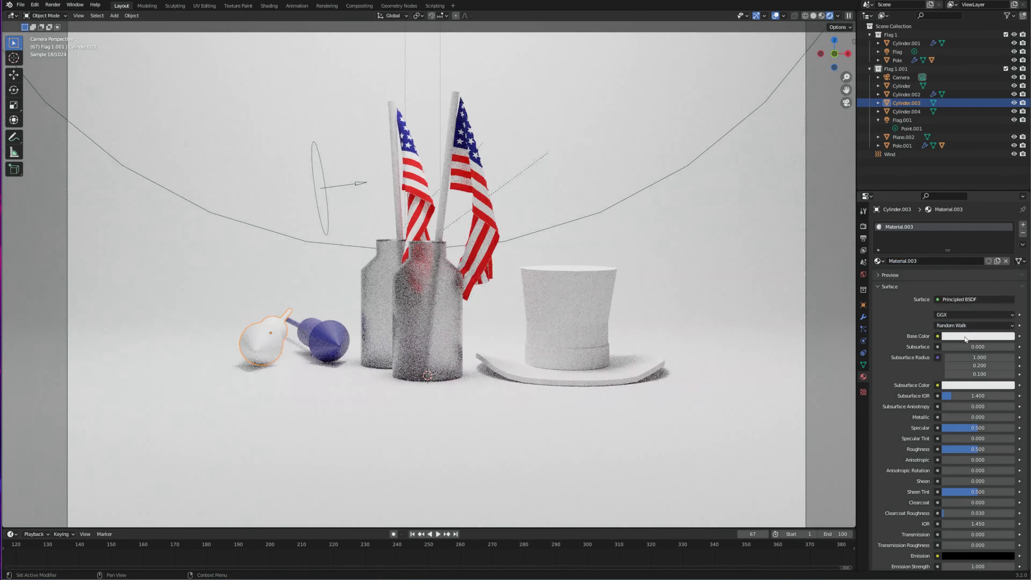
{"action": "left_click", "coordinate": [580, 329]}
{"action": "left_click", "coordinate": [879, 261]}
{"action": "left_click", "coordinate": [886, 314]}
{"action": "left_click", "coordinate": [916, 260]}
{"action": "type", "text": "Red"}
{"action": "key", "text": "Return"}
{"action": "left_click", "coordinate": [783, 331]}
{"action": "right_click", "coordinate": [587, 307]}
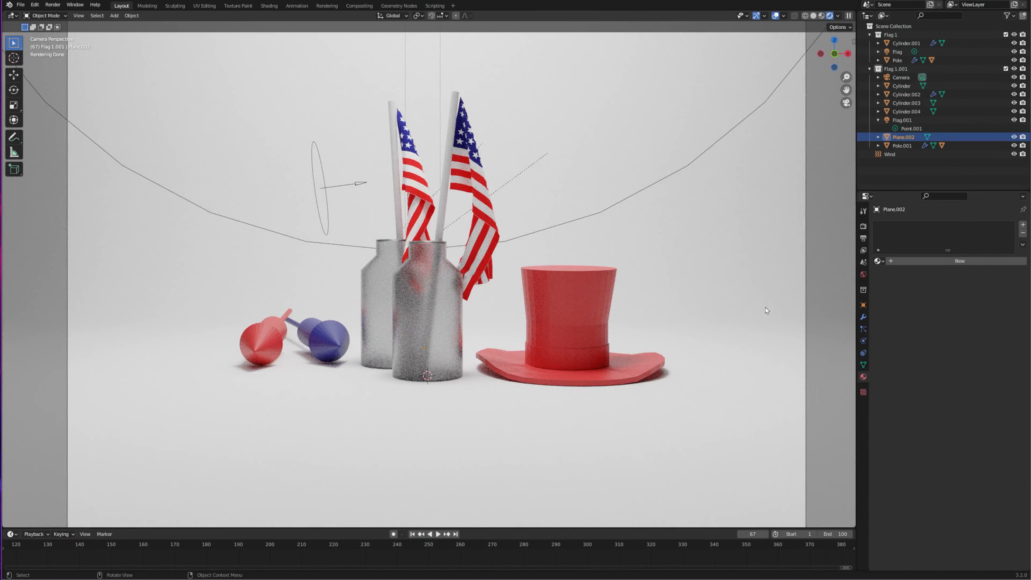
- Add a Subdivision modifier to the top hat with viewport and render levels of 4
{"action": "left_click", "coordinate": [601, 311]}
{"action": "left_click", "coordinate": [864, 317]}
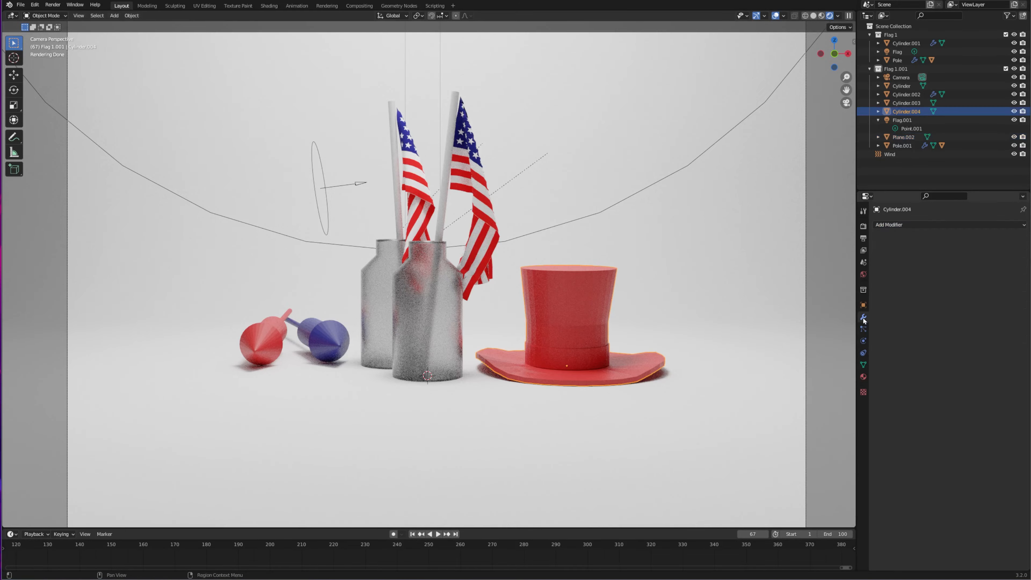
{"action": "left_click", "coordinate": [950, 225]}
{"action": "left_click", "coordinate": [856, 380]}
{"action": "left_click", "coordinate": [1013, 271]}
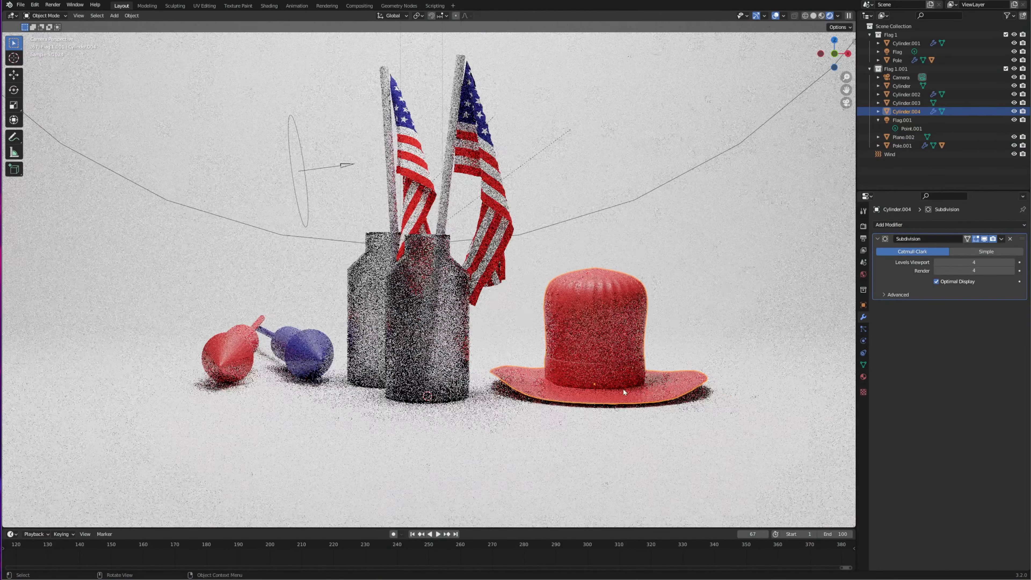
- Add a supporting edge loop near the top of the hat's crown and inset the crown's top face
{"action": "key", "text": "Tab"}
{"action": "scroll", "coordinate": [623, 388], "scroll_direction": "up", "scroll_amount": 4}
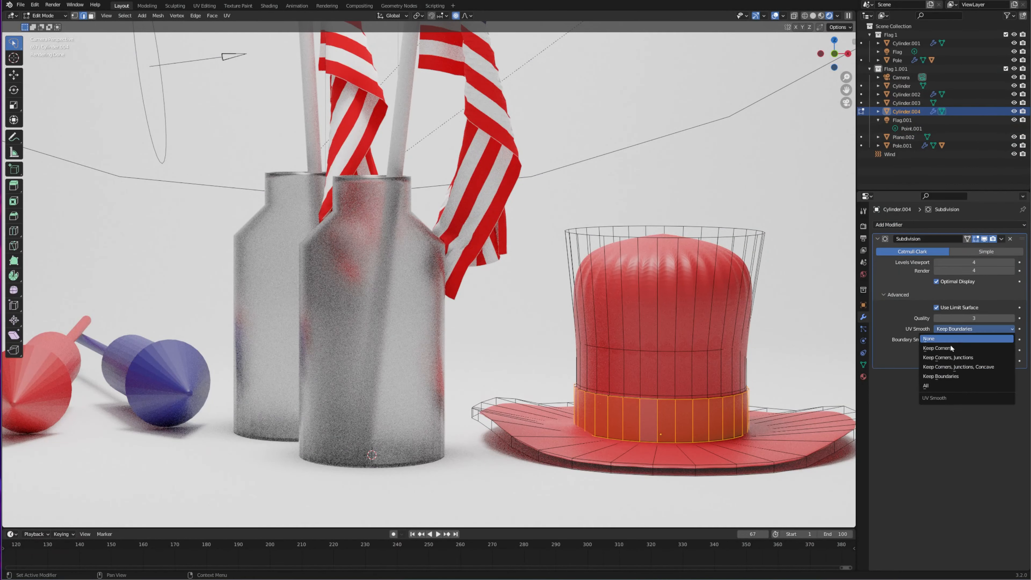
{"action": "key", "text": "ctrl+r"}
{"action": "left_click", "coordinate": [702, 273]}
{"action": "left_click", "coordinate": [668, 280]}
{"action": "middle_click_drag", "start_coordinate": [669, 281], "coordinate": [654, 361]}
{"action": "key", "text": "3"}
{"action": "left_click", "coordinate": [581, 300]}
{"action": "key", "text": "i"}
{"action": "left_click", "coordinate": [576, 298]}
{"action": "key", "text": "KP_0"}
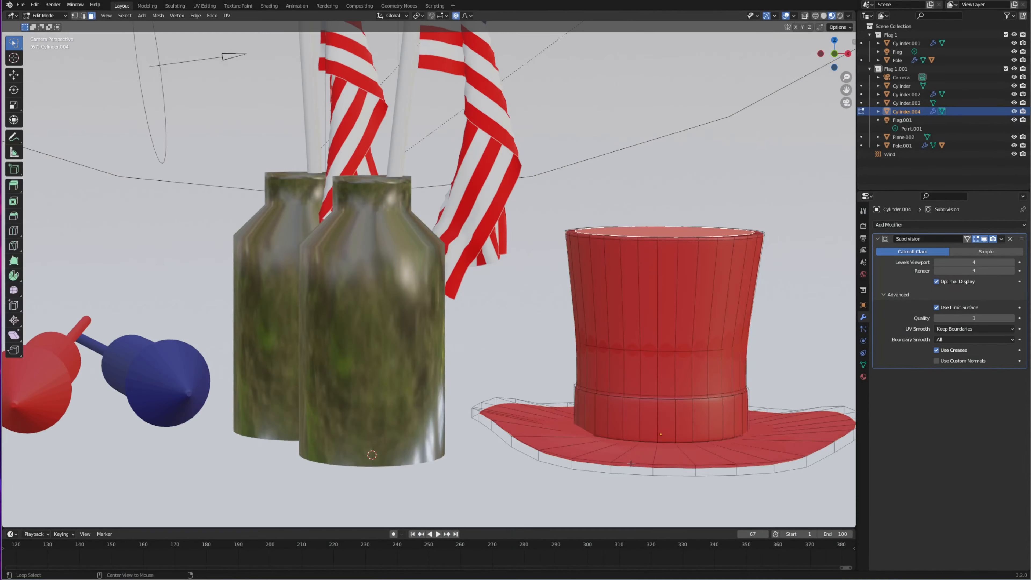
- Add a supporting edge loop around the hat's brim and finish editing the mesh
{"action": "left_click", "coordinate": [650, 441]}
{"action": "middle_click_drag", "start_coordinate": [650, 441], "coordinate": [524, 444]}
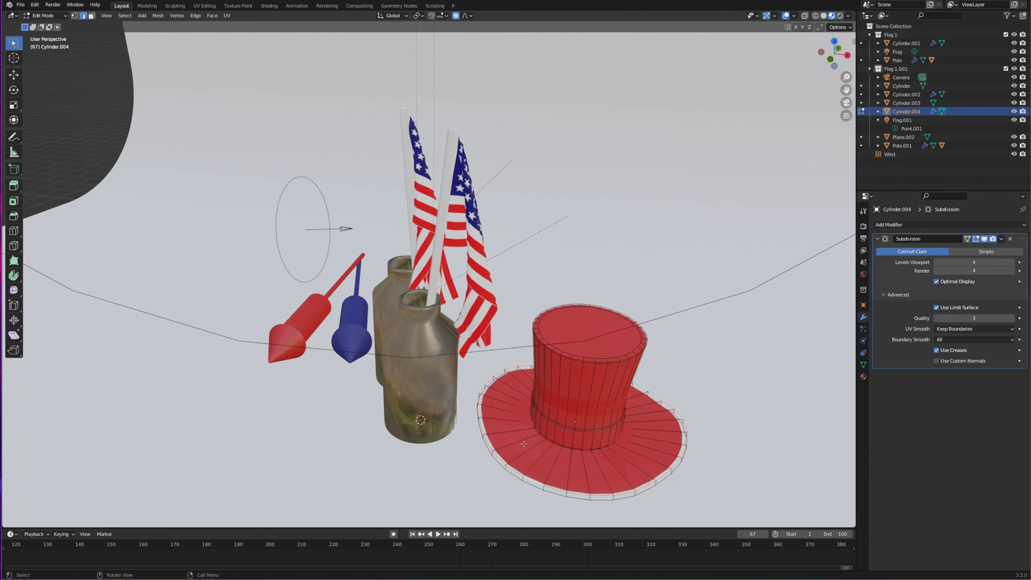
{"action": "left_click", "coordinate": [657, 473]}
{"action": "scroll", "coordinate": [619, 479], "scroll_direction": "down", "scroll_amount": 8}
{"action": "middle_click_drag", "start_coordinate": [657, 473], "coordinate": [583, 450]}
{"action": "scroll", "coordinate": [620, 479], "scroll_direction": "up", "scroll_amount": 9}
{"action": "key", "text": "ctrl+r"}
{"action": "left_click", "coordinate": [549, 437]}
{"action": "key", "text": "Tab"}
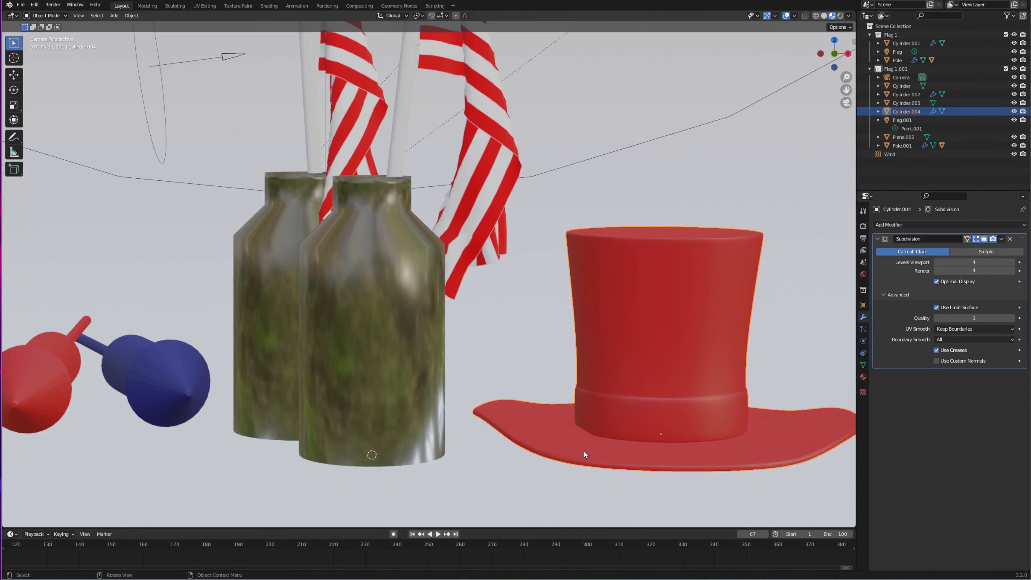
- Move the camera out of the Flag 1.001 collection and align it to the current view
{"action": "key", "text": "KP_0"}
{"action": "key", "text": "KP_0"}
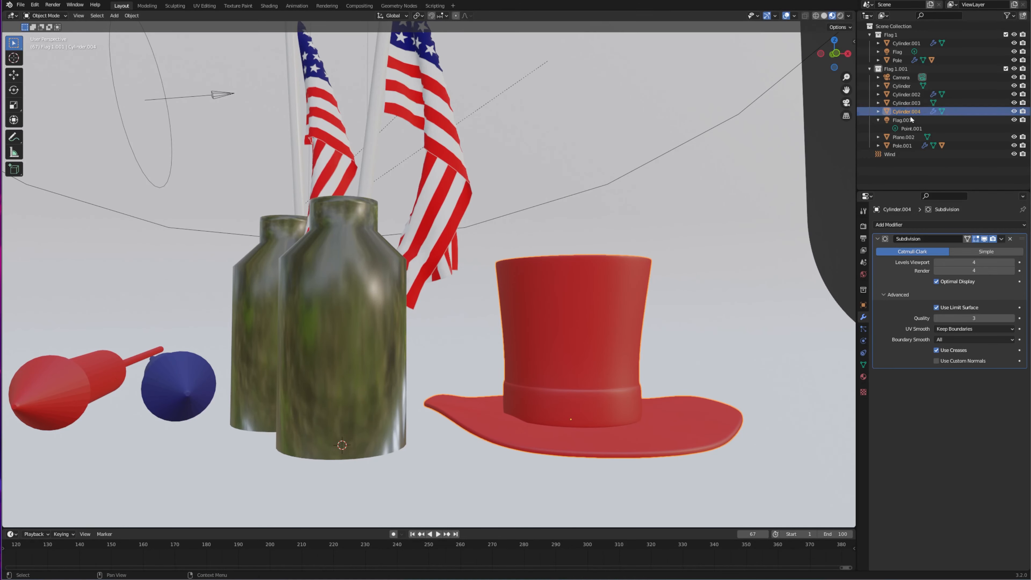
{"action": "left_click", "coordinate": [903, 78]}
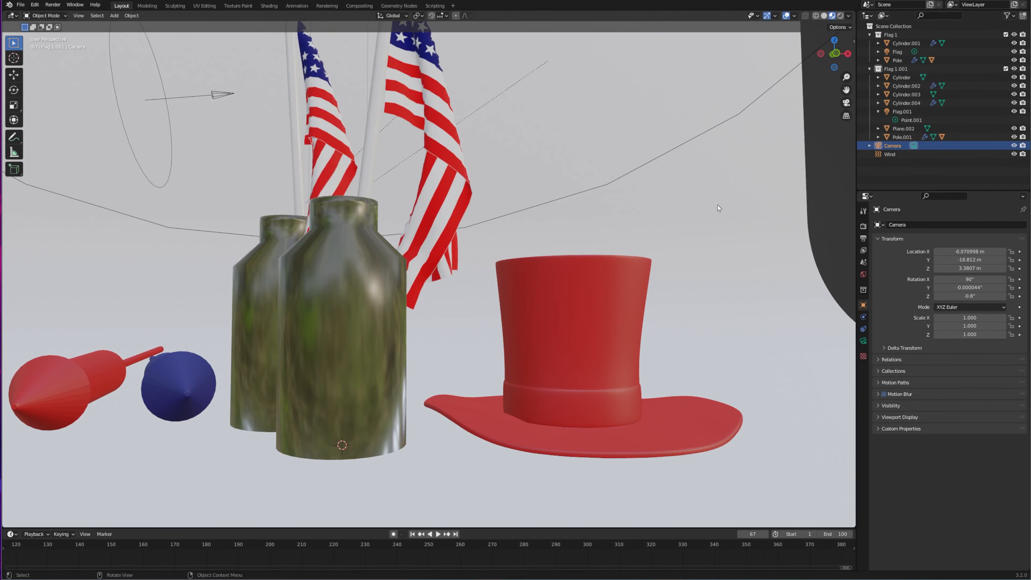
{"action": "scroll", "coordinate": [542, 213], "scroll_direction": "down", "scroll_amount": 4}
{"action": "scroll", "coordinate": [533, 205], "scroll_direction": "up", "scroll_amount": 2}
{"action": "key", "text": "ctrl+alt+KP_0"}
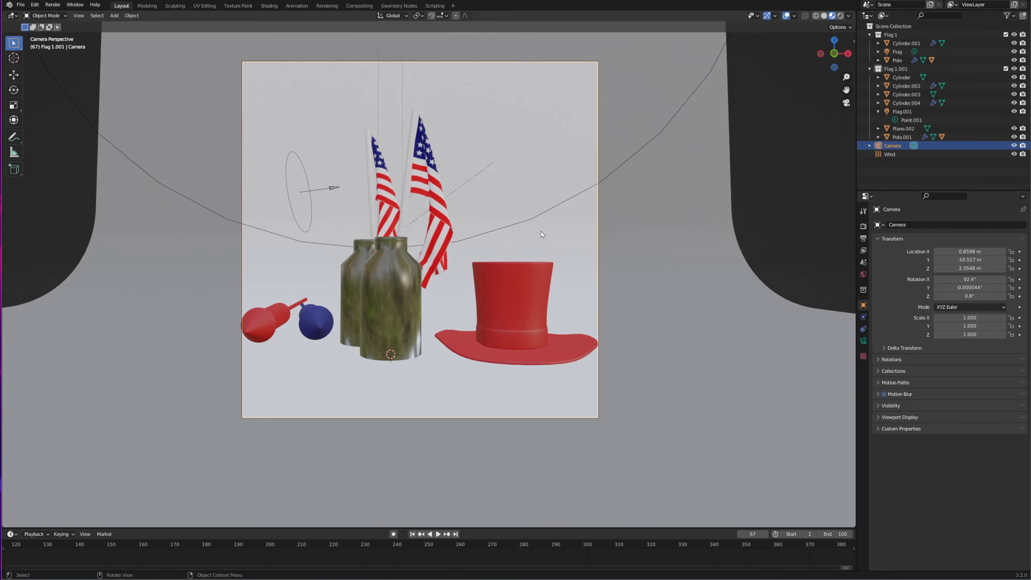
- Pull the camera back along its local Z axis and show the scene with rendered shading
{"action": "key", "text": "z"}
{"action": "key", "text": "z"}
{"action": "left_click", "coordinate": [490, 294]}
{"action": "scroll", "coordinate": [493, 295], "scroll_direction": "up", "scroll_amount": 1}
{"action": "left_click", "coordinate": [829, 16]}
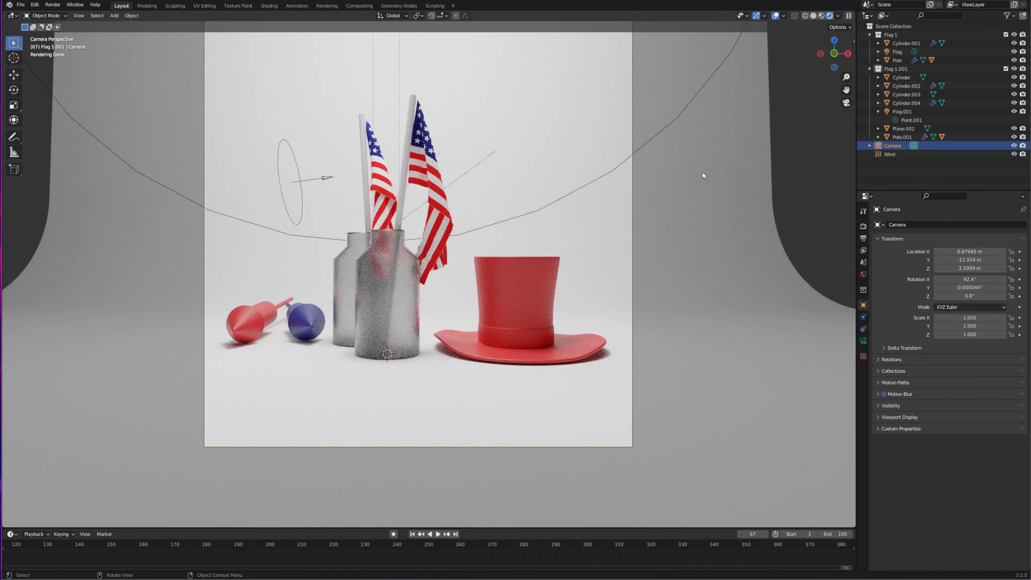
- Rotate the curved backdrop about the Z axis to suit the new viewing angle
{"action": "mouse_move", "coordinate": [454, 254]}
{"action": "middle_mouse_down"}
{"action": "mouse_move", "coordinate": [389, 288]}
{"action": "mouse_move", "coordinate": [451, 278]}
{"action": "mouse_move", "coordinate": [411, 284]}
{"action": "middle_mouse_up"}
{"action": "scroll", "coordinate": [451, 278], "scroll_direction": "up", "scroll_amount": 1}
{"action": "left_click", "coordinate": [693, 231]}
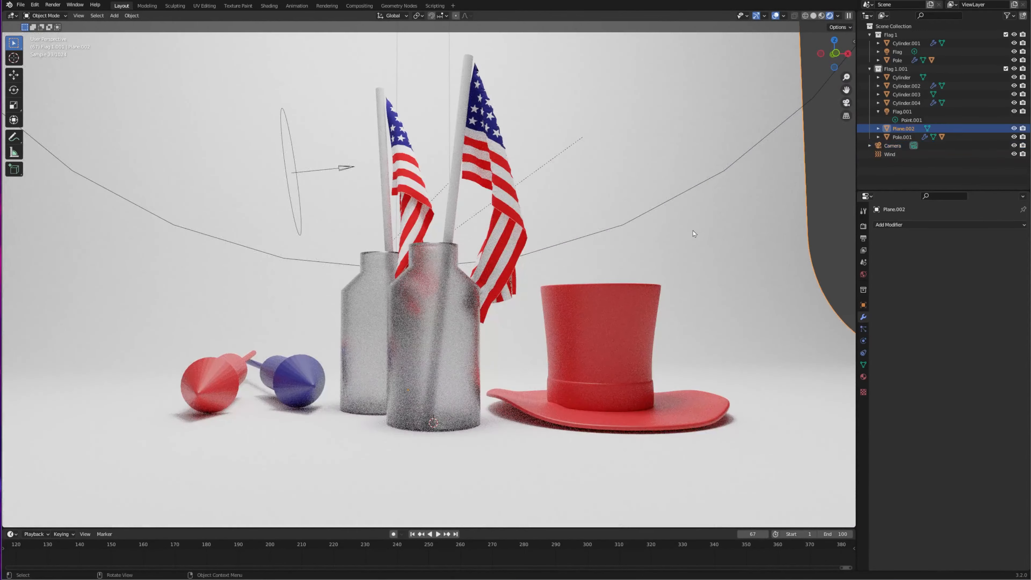
{"action": "key", "text": "r"}
{"action": "key", "text": "z"}
{"action": "left_click", "coordinate": [740, 260]}
{"action": "key", "text": "KP_0"}
- Move the camera backwards along its local Z axis to fit more of the scene in frame
{"action": "left_click", "coordinate": [893, 146]}
{"action": "key", "text": "g"}
{"action": "key", "text": "z"}
{"action": "key", "text": "z"}
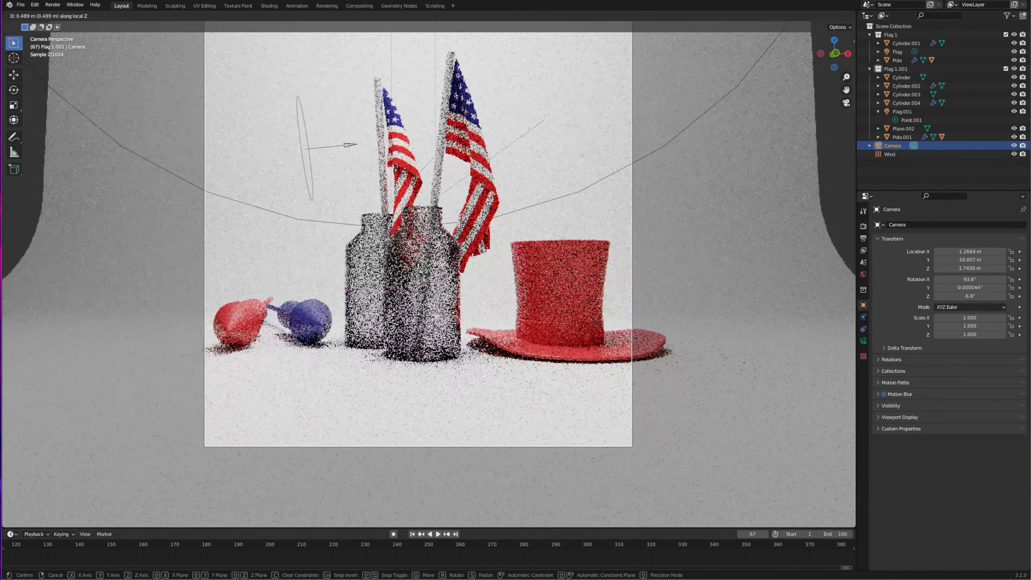
{"action": "left_click", "coordinate": [305, 312]}
- Align the camera to a lower view from further round the jars and shift it upward to reframe the scene
{"action": "middle_click_drag", "start_coordinate": [643, 236], "coordinate": [662, 240]}
{"action": "key", "text": "ctrl+alt+KP_0"}
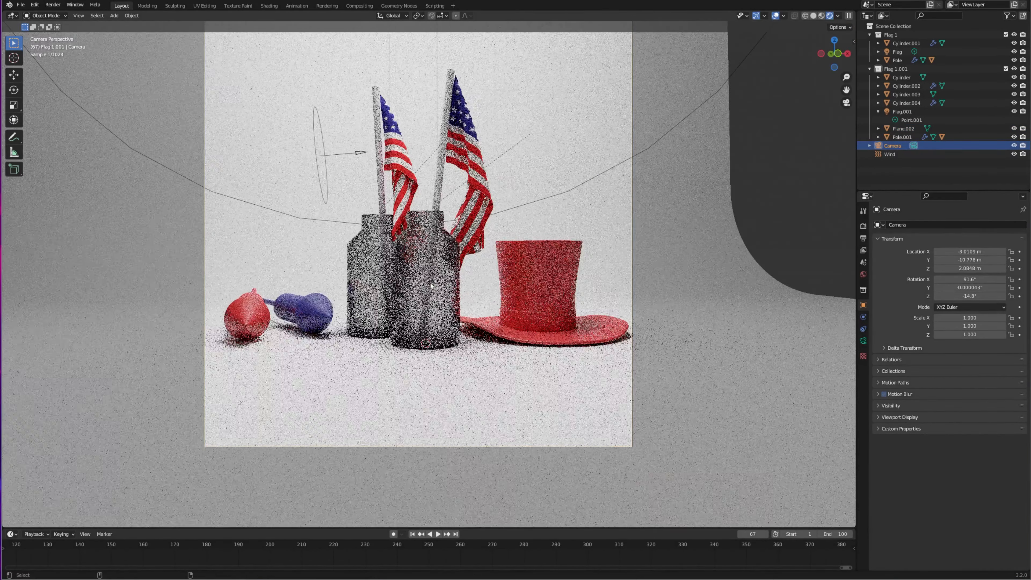
{"action": "scroll", "coordinate": [728, 306], "scroll_direction": "up", "scroll_amount": 2}
{"action": "middle_click_drag", "start_coordinate": [594, 250], "coordinate": [601, 246]}
{"action": "key", "text": "ctrl+alt+KP_0"}
{"action": "scroll", "coordinate": [488, 281], "scroll_direction": "down", "scroll_amount": 3}
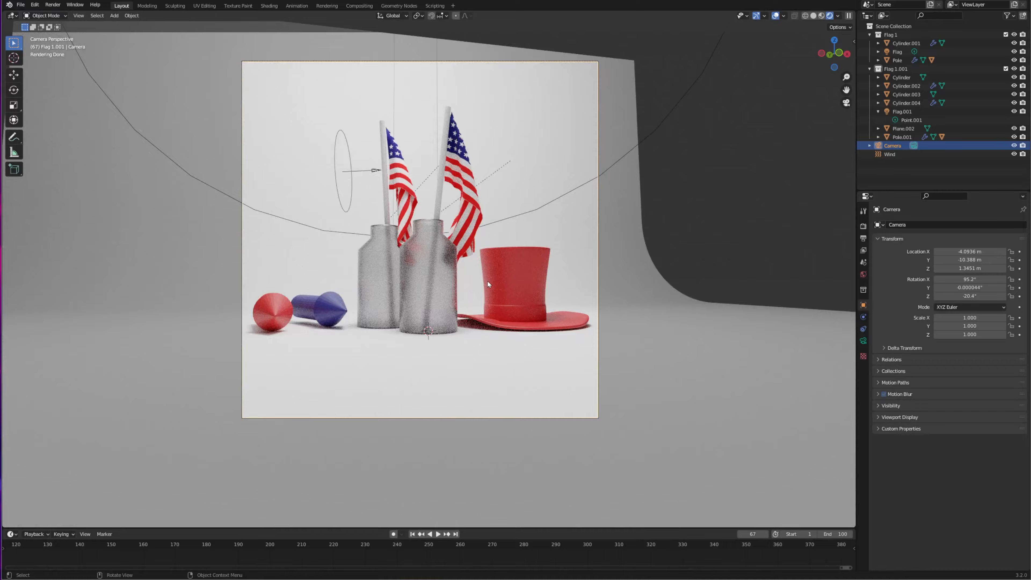
{"action": "key", "text": "g"}
{"action": "left_click", "coordinate": [507, 240]}
- Move both rockets across the floor to just in front of the jars and lower them by about 0.011 m
{"action": "left_click", "coordinate": [327, 321]}
{"action": "left_click", "coordinate": [275, 325], "text": "shift"}
{"action": "key", "text": "g"}
{"action": "key", "text": "shift+z"}
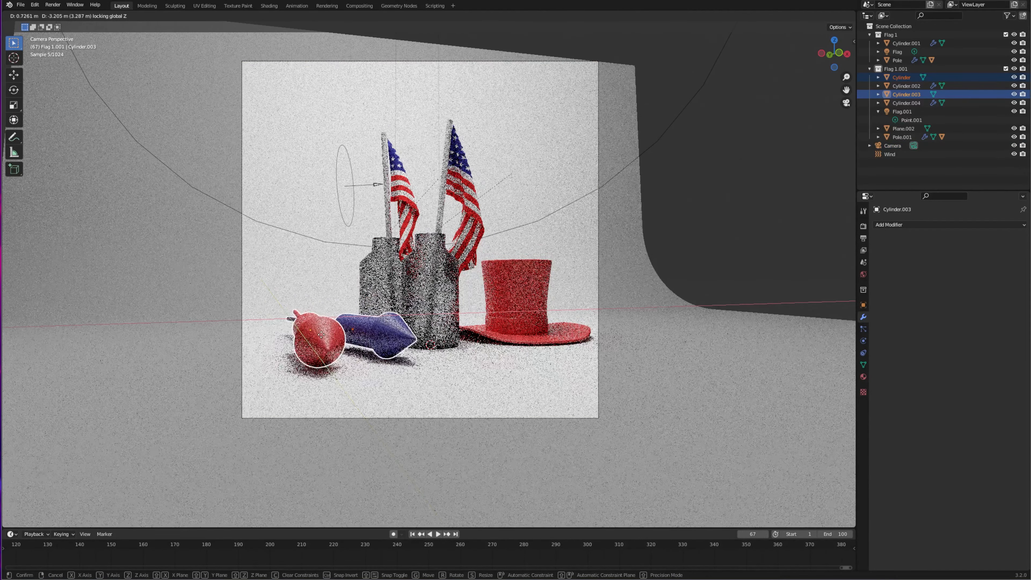
{"action": "left_click", "coordinate": [312, 332]}
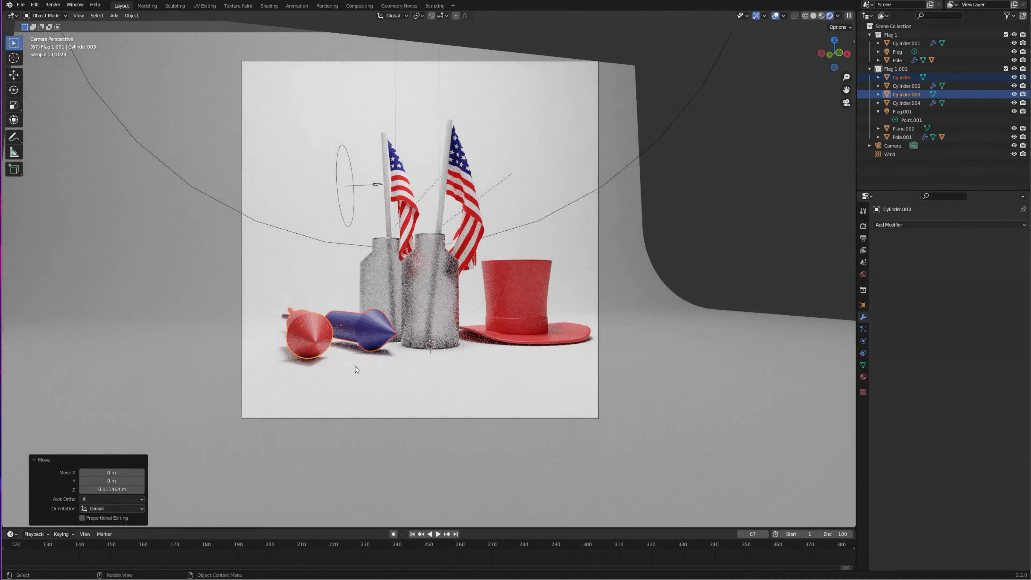
{"action": "key", "text": "shift+alt+z"}
{"action": "key", "text": "shift+alt+z"}
{"action": "right_click", "coordinate": [380, 329]}
{"action": "left_click", "coordinate": [352, 369]}
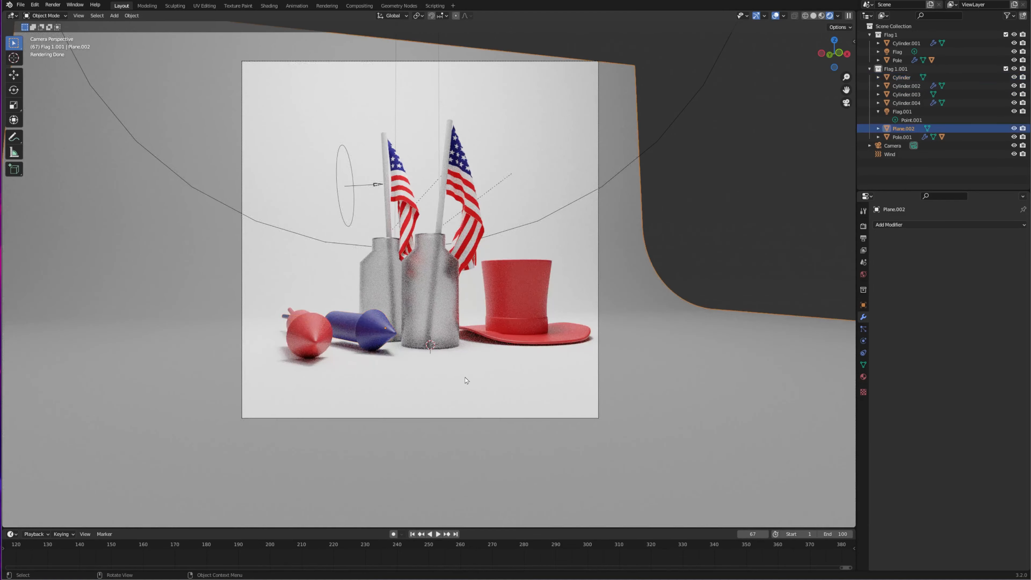
- Select alternating vertical strips of faces all around the hat's crown in Edit Mode
{"action": "left_click", "coordinate": [529, 325]}
{"action": "scroll", "coordinate": [529, 324], "scroll_direction": "up", "scroll_amount": 3}
{"action": "key", "text": "Tab"}
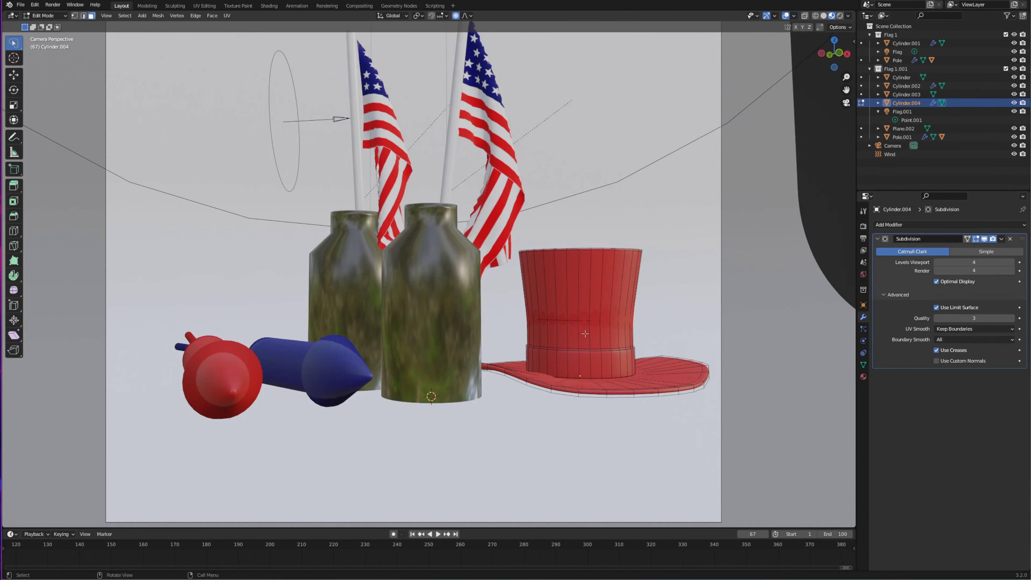
{"action": "middle_click_drag", "start_coordinate": [583, 326], "coordinate": [491, 414]}
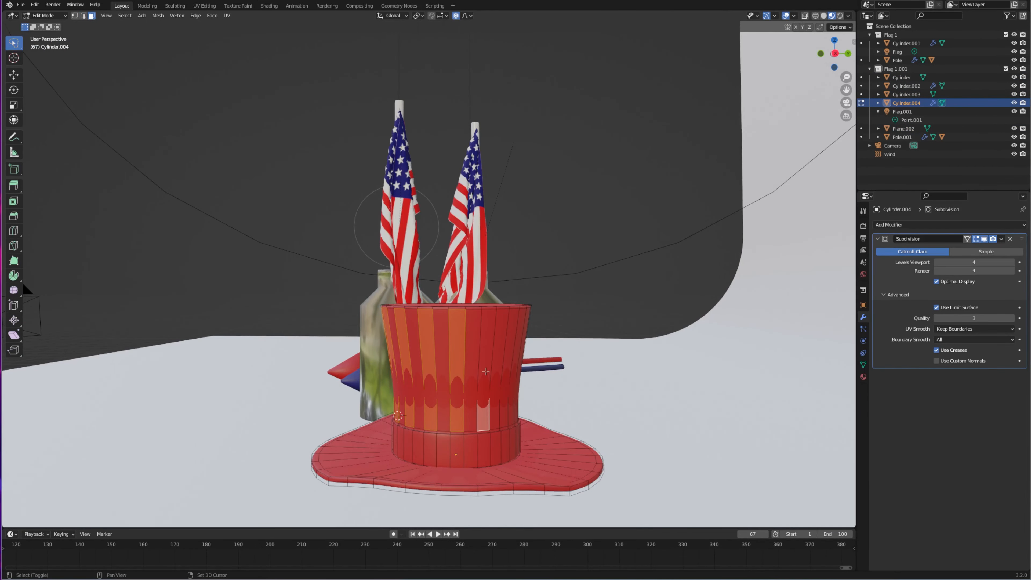
{"action": "middle_click_drag", "start_coordinate": [486, 371], "coordinate": [318, 379]}
{"action": "left_click", "coordinate": [279, 398], "text": "shift"}
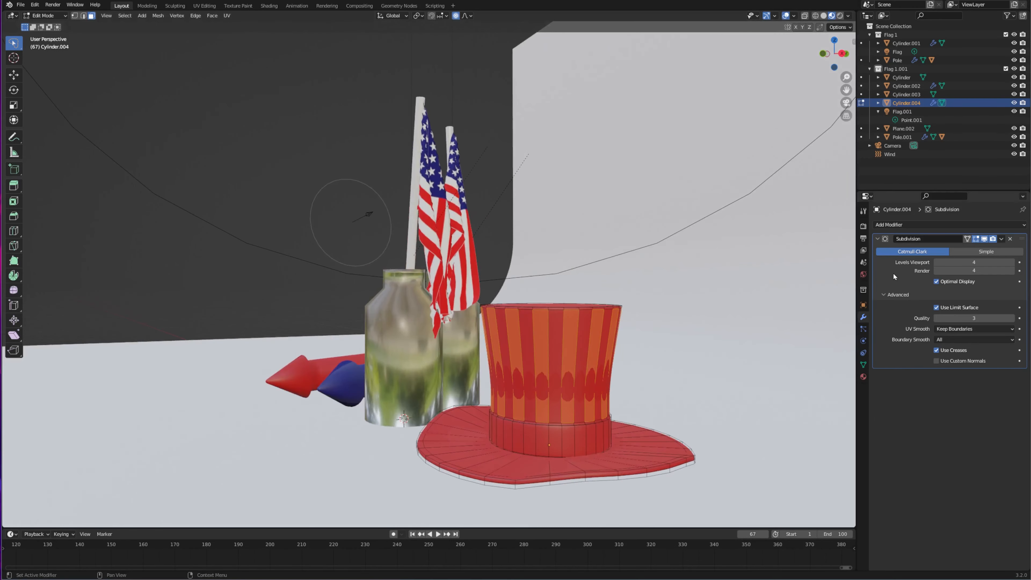
{"action": "left_click", "coordinate": [863, 377]}
{"action": "left_click", "coordinate": [880, 271]}
{"action": "left_click", "coordinate": [906, 313]}
{"action": "key", "text": "Tab"}
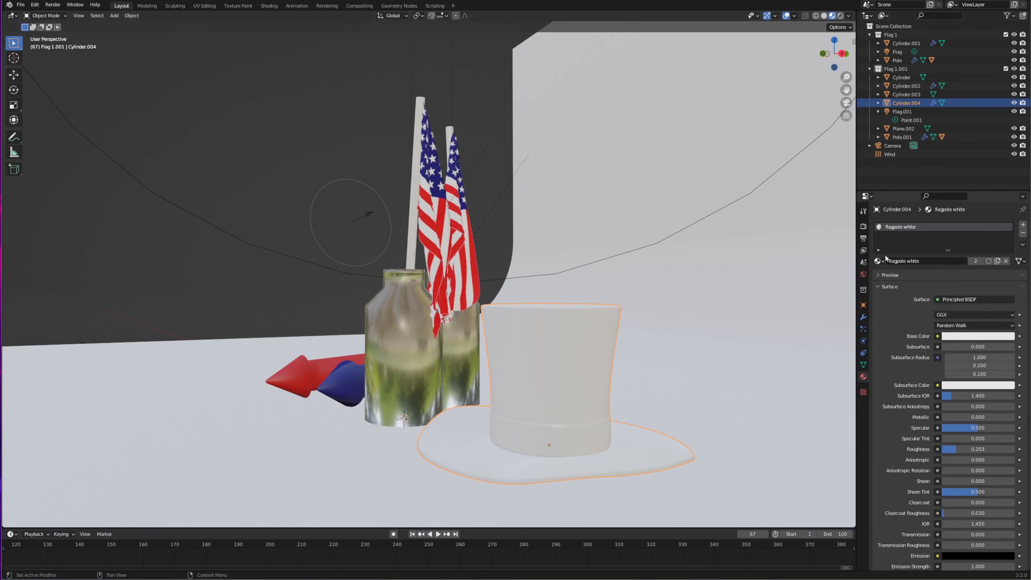
{"action": "left_click", "coordinate": [880, 259]}
{"action": "left_click", "coordinate": [895, 325]}
- Assign the flagpole white material to the selected crown stripes through a second material slot on the hat
{"action": "key", "text": "Tab"}
{"action": "left_click", "coordinate": [1023, 224]}
{"action": "left_click", "coordinate": [879, 285]}
{"action": "left_click", "coordinate": [904, 321]}
{"action": "key", "text": "Tab"}
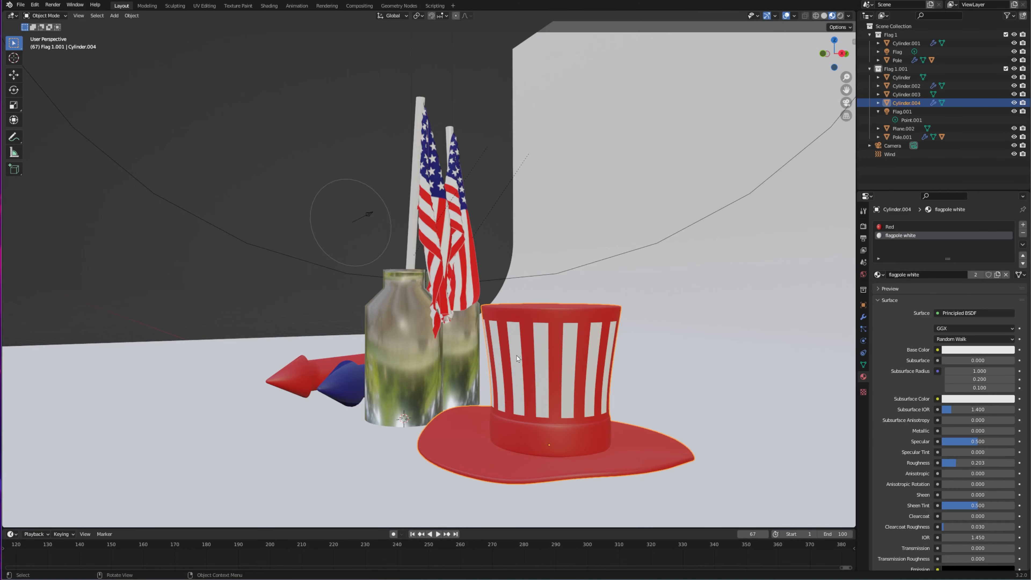
{"action": "key", "text": "KP_0"}
{"action": "left_click", "coordinate": [624, 144], "text": "alt"}
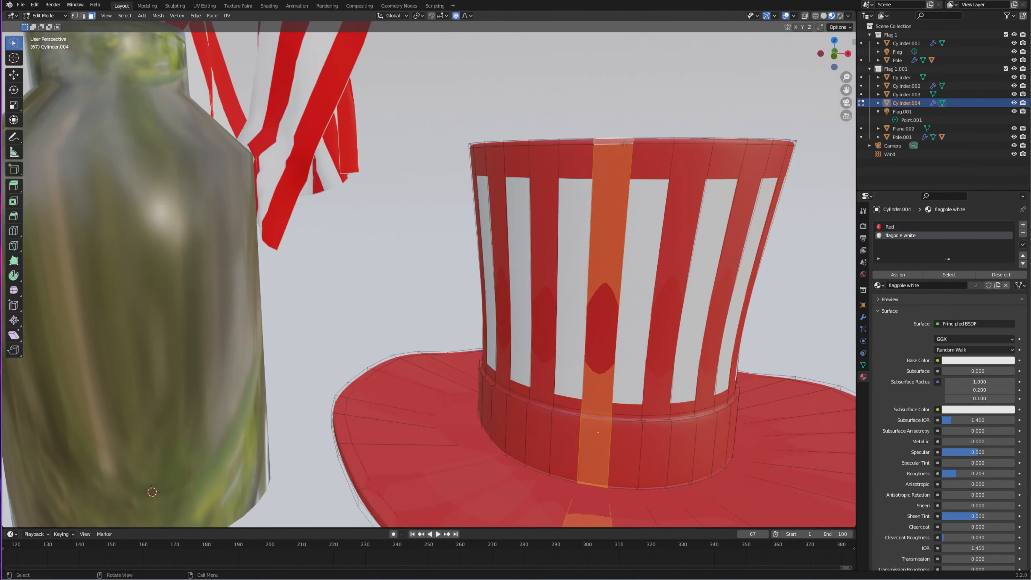
- Show the blue rocket's transform values and slide an edge loop along its mesh
{"action": "left_click", "coordinate": [122, 326]}
{"action": "key", "text": "n"}
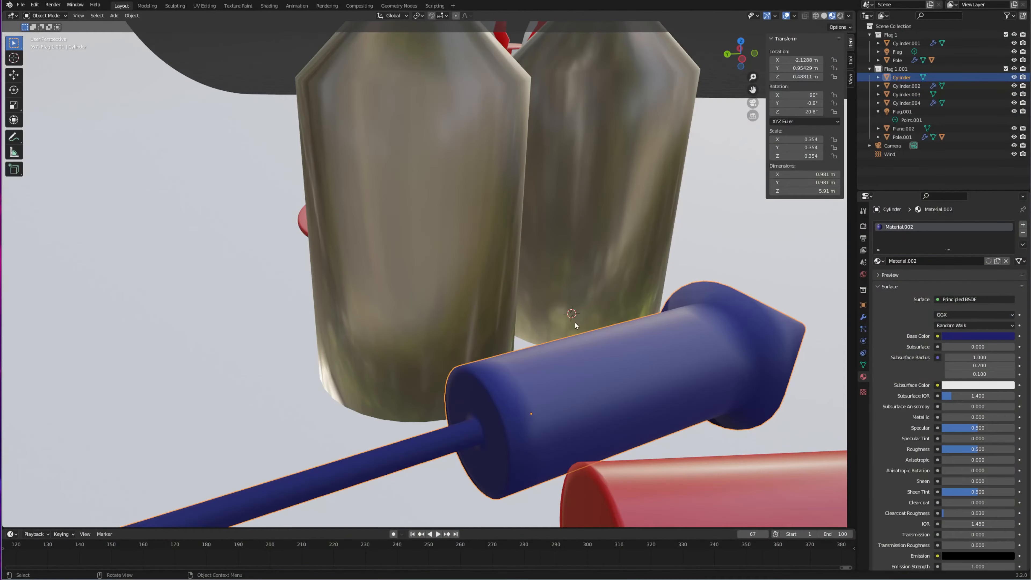
{"action": "key", "text": "Tab"}
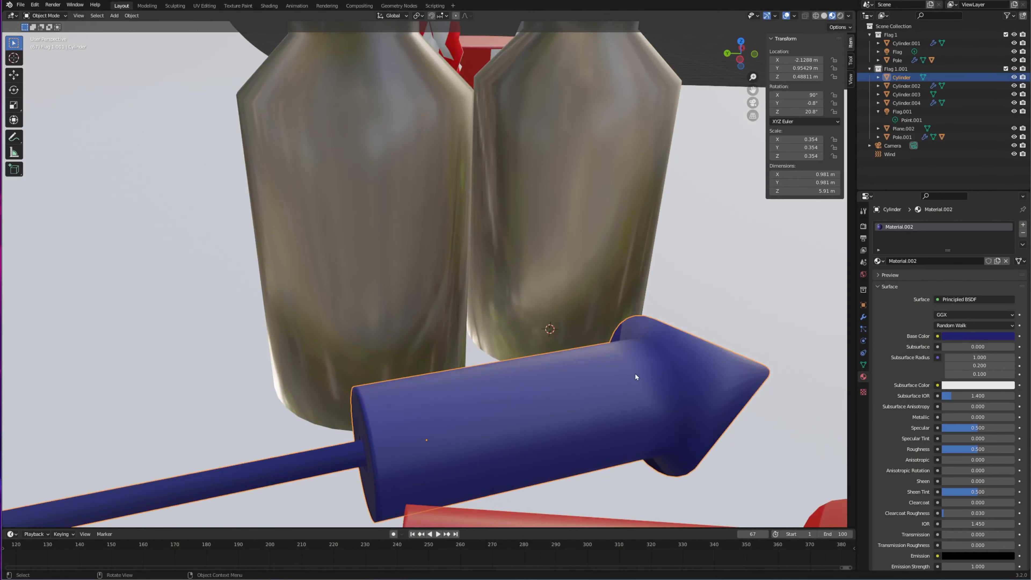
{"action": "key", "text": "g"}
{"action": "key", "text": "g"}
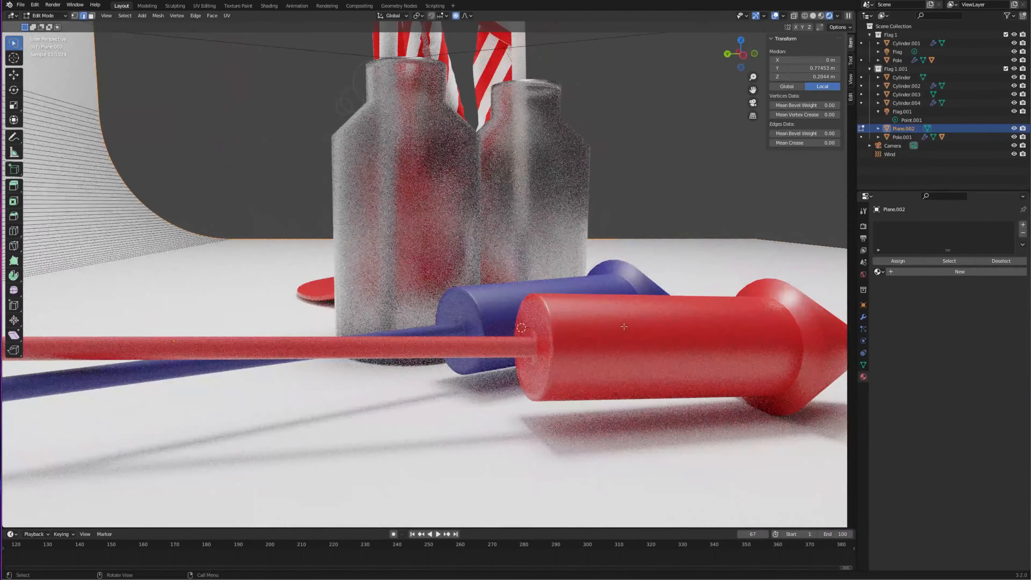
- Mark seams around both ends and along the blue rocket's body, and unwrap the whole mesh
{"action": "left_click", "coordinate": [541, 374], "text": "shift"}
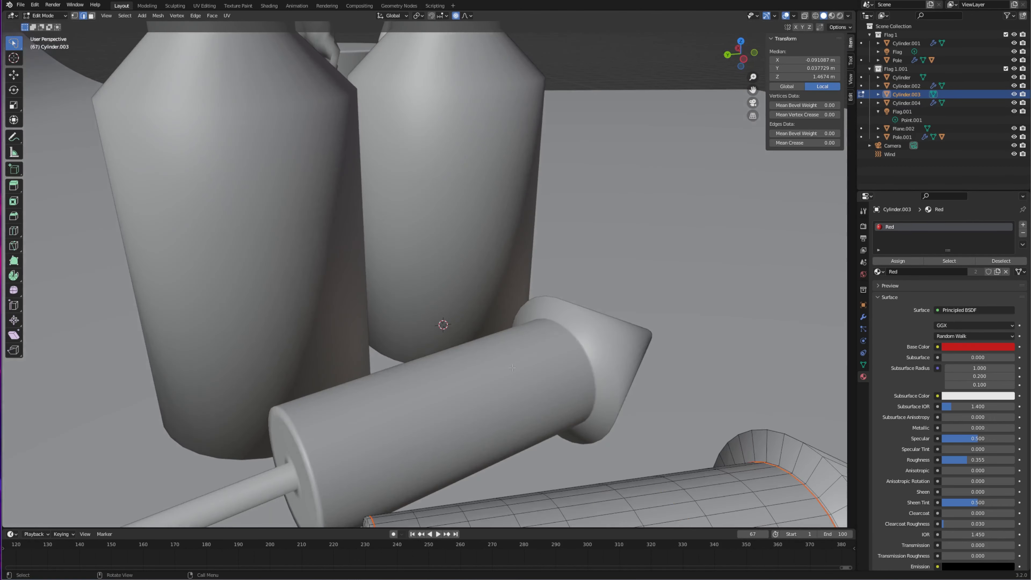
{"action": "left_click", "coordinate": [539, 360], "text": "shift"}
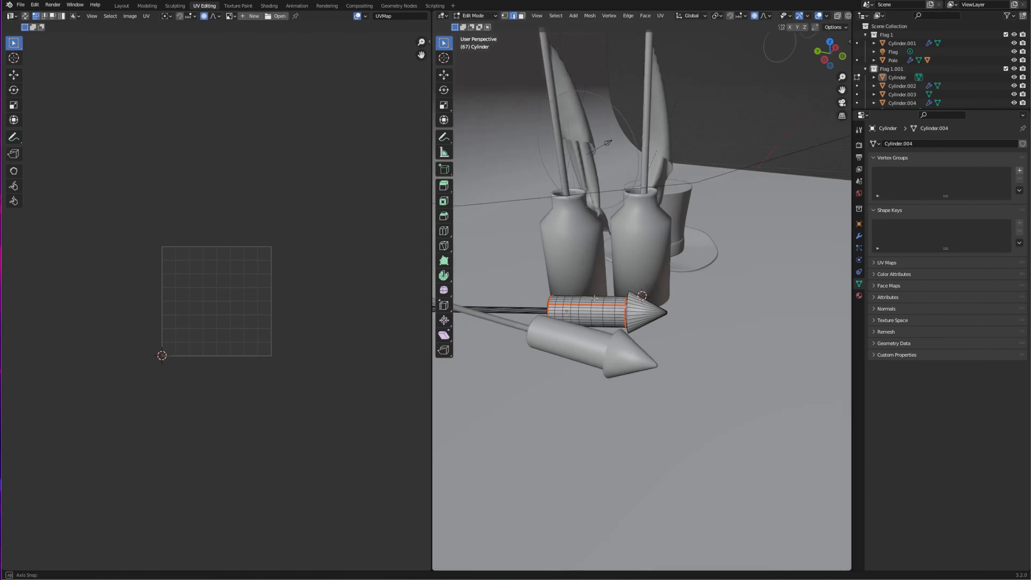
{"action": "middle_click_drag", "start_coordinate": [594, 298], "coordinate": [637, 352]}
{"action": "scroll", "coordinate": [637, 351], "scroll_direction": "up", "scroll_amount": 4}
{"action": "key", "text": "a"}
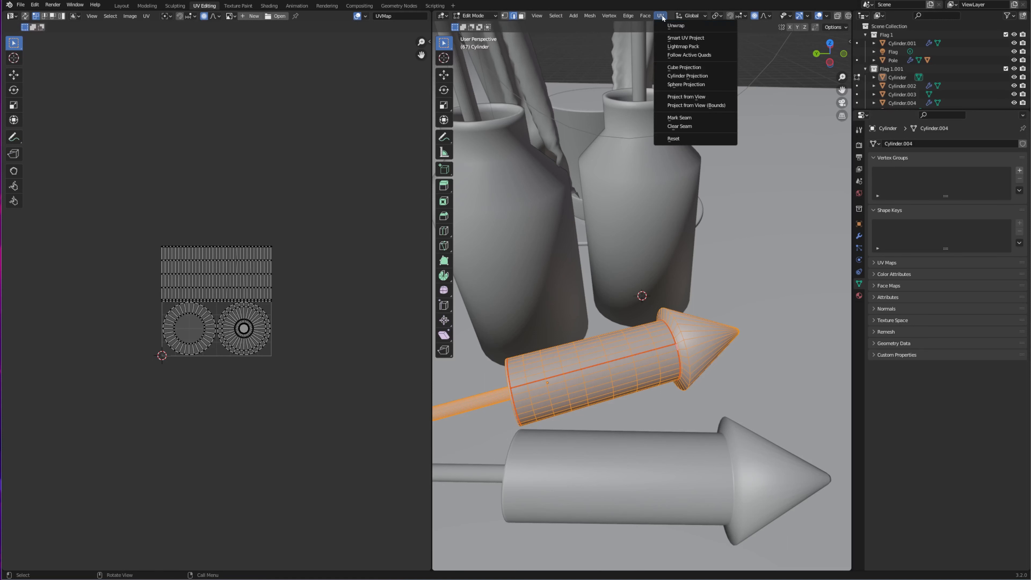
{"action": "left_click", "coordinate": [676, 26]}
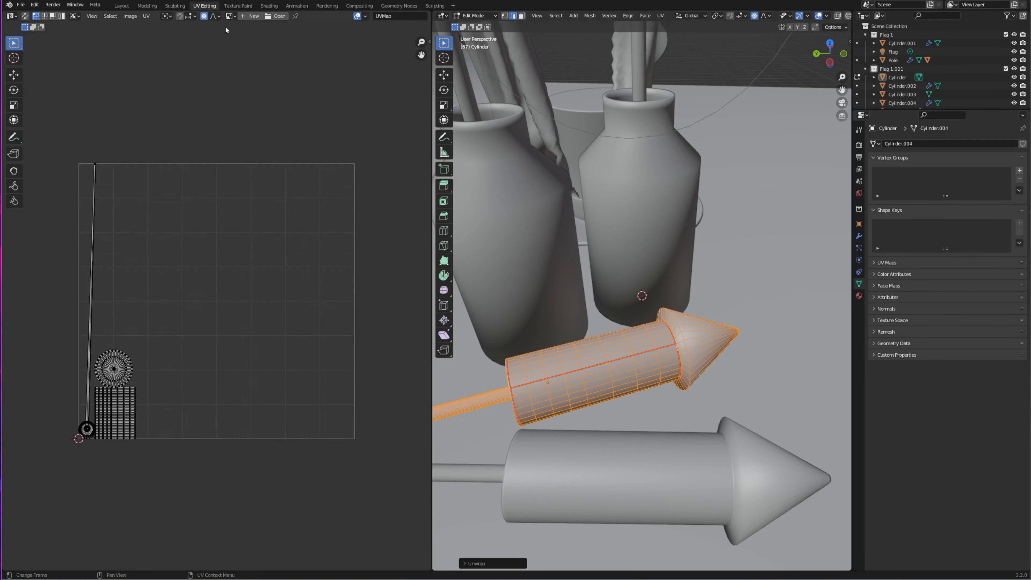
- Select the blue rocket's body faces and use white stars and blue bg.jpg as the material's base color texture
{"action": "key", "text": "alt+a"}
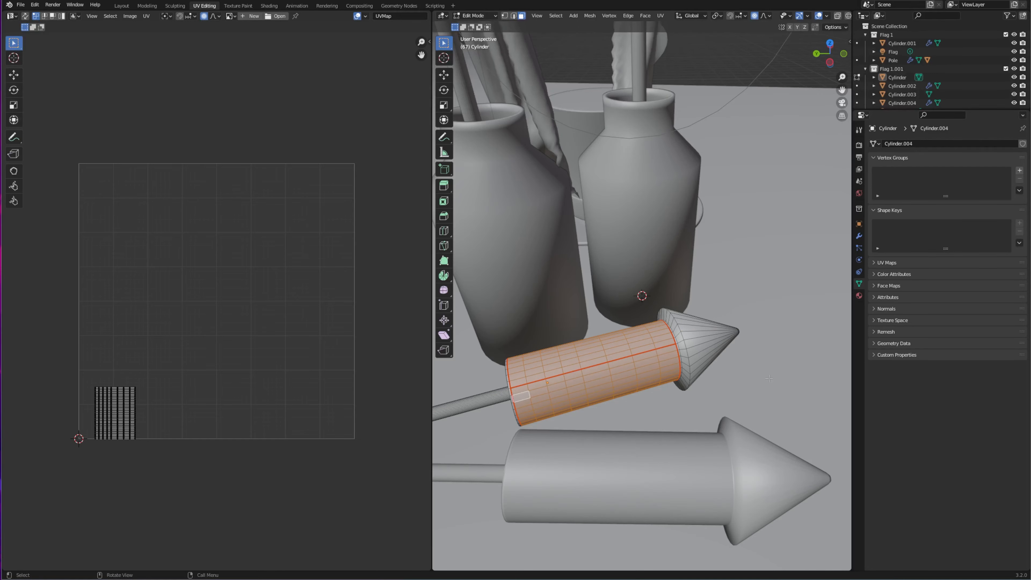
{"action": "left_click", "coordinate": [859, 296]}
{"action": "left_click", "coordinate": [935, 266]}
{"action": "left_click", "coordinate": [764, 324]}
{"action": "left_click", "coordinate": [992, 277]}
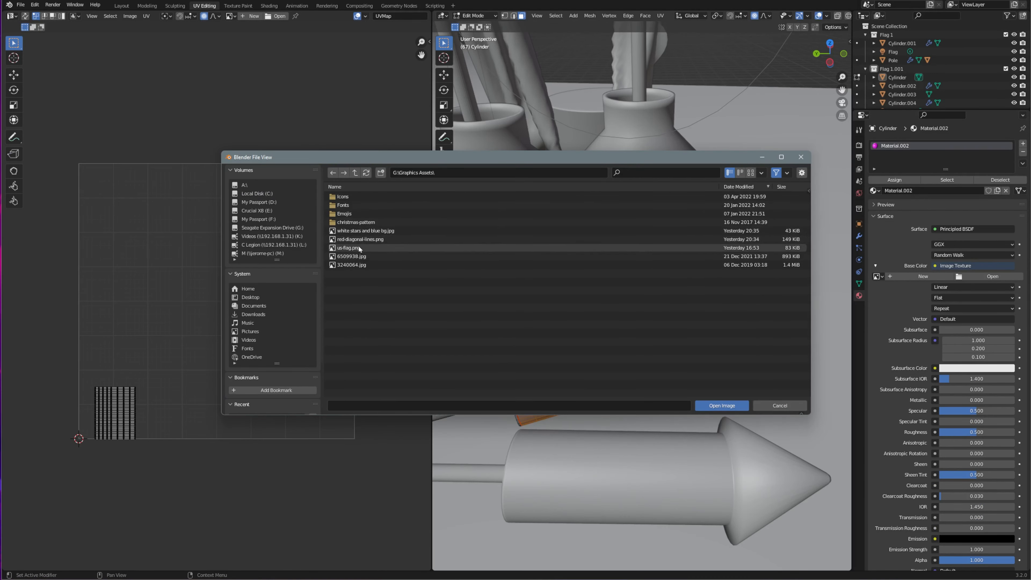
{"action": "double_click", "coordinate": [365, 231]}
{"action": "left_click_drag", "start_coordinate": [432, 85], "coordinate": [350, 86]}
{"action": "left_click", "coordinate": [827, 16]}
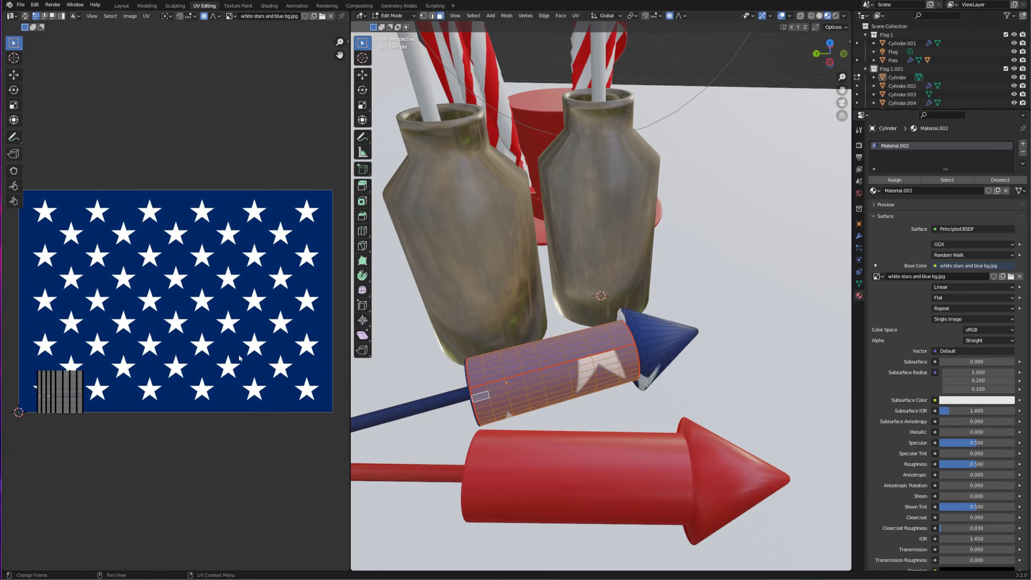
- Rotate and enlarge the rocket body's UV island to cover most of the stars image
{"action": "key", "text": "s"}
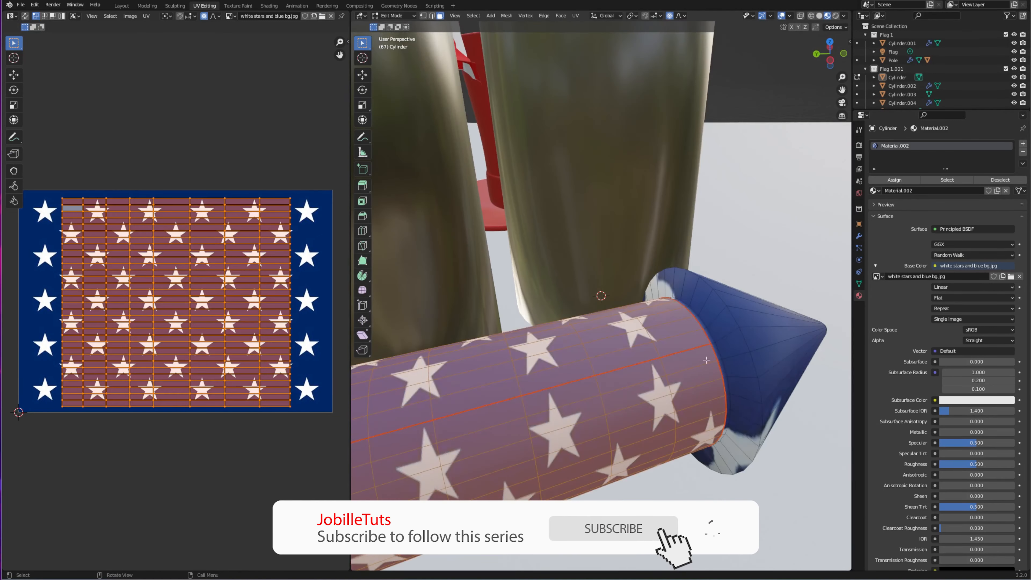
{"action": "scroll", "coordinate": [706, 360], "scroll_direction": "up", "scroll_amount": 1}
{"action": "scroll", "coordinate": [707, 360], "scroll_direction": "down", "scroll_amount": 1}
- Select the blue rocket's nose cone faces and add a second material named Blue for them
{"action": "left_click", "coordinate": [738, 369]}
{"action": "scroll", "coordinate": [727, 369], "scroll_direction": "down", "scroll_amount": 1}
{"action": "left_click", "coordinate": [710, 368], "text": "alt"}
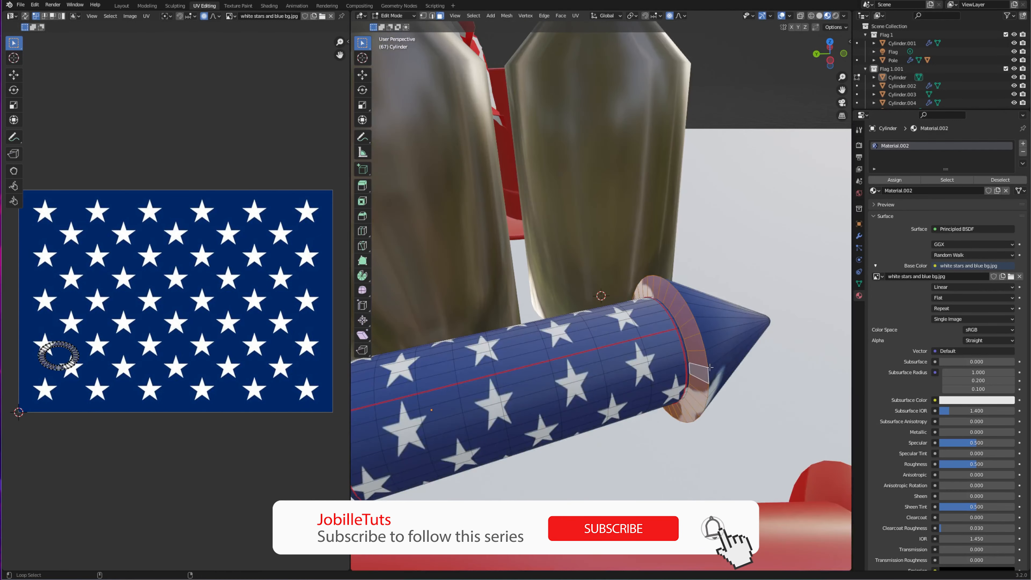
{"action": "left_click", "coordinate": [1023, 144]}
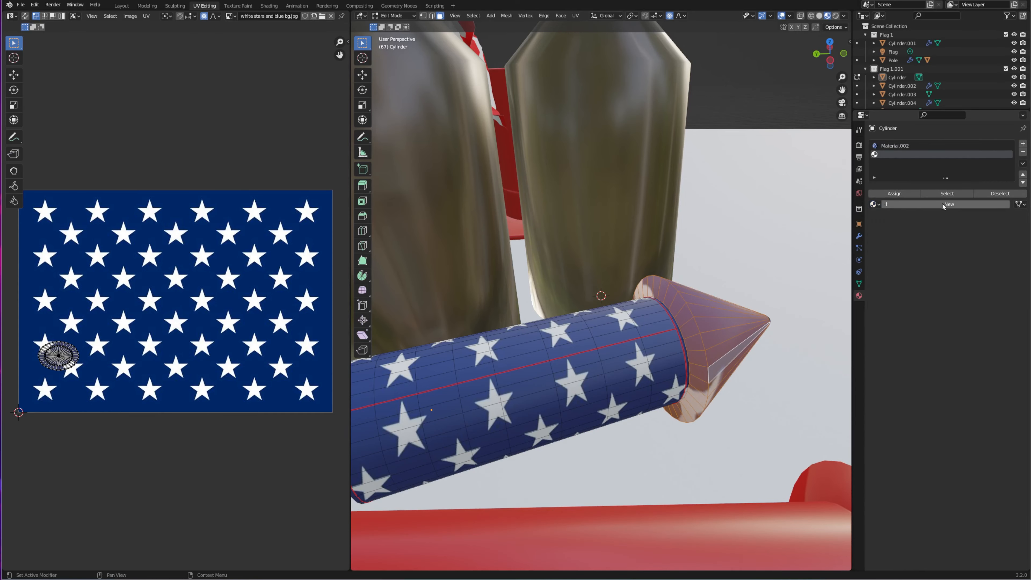
{"action": "left_click", "coordinate": [930, 204]}
{"action": "double_click", "coordinate": [910, 155]}
{"action": "type", "text": "Blue"}
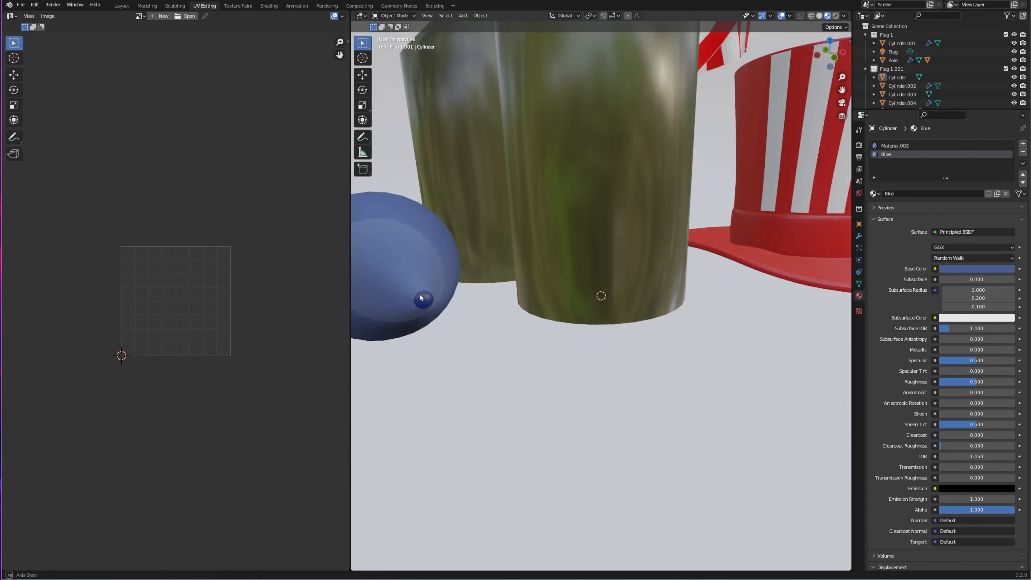